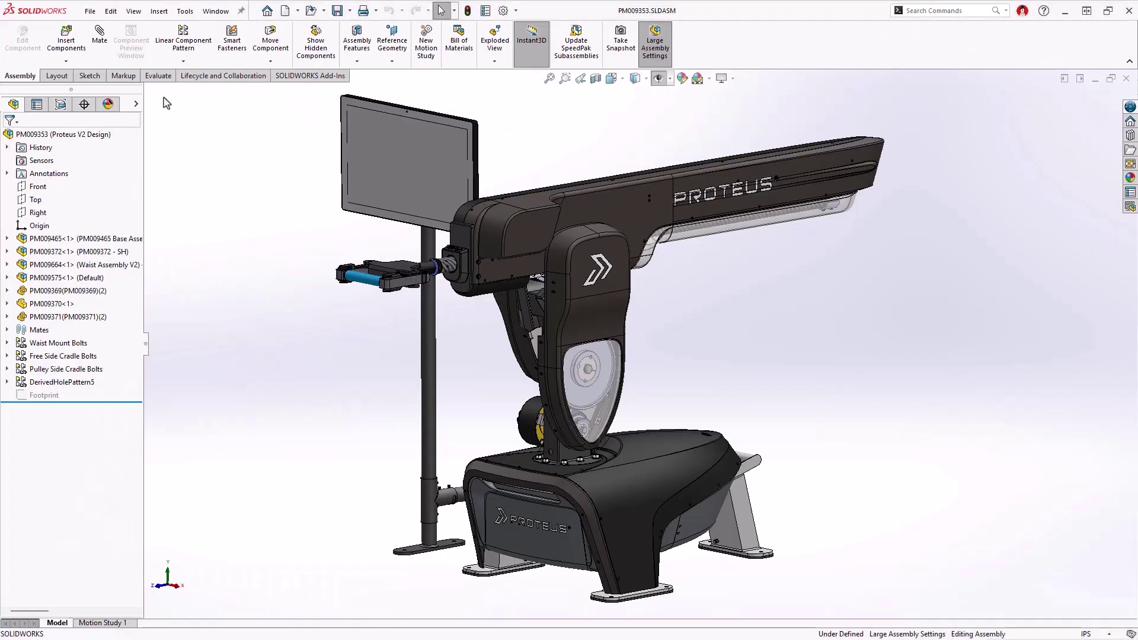
# Step: Run Performance Evaluation on the assembly and review the list of files with previous version references
pyautogui.click(156, 77)
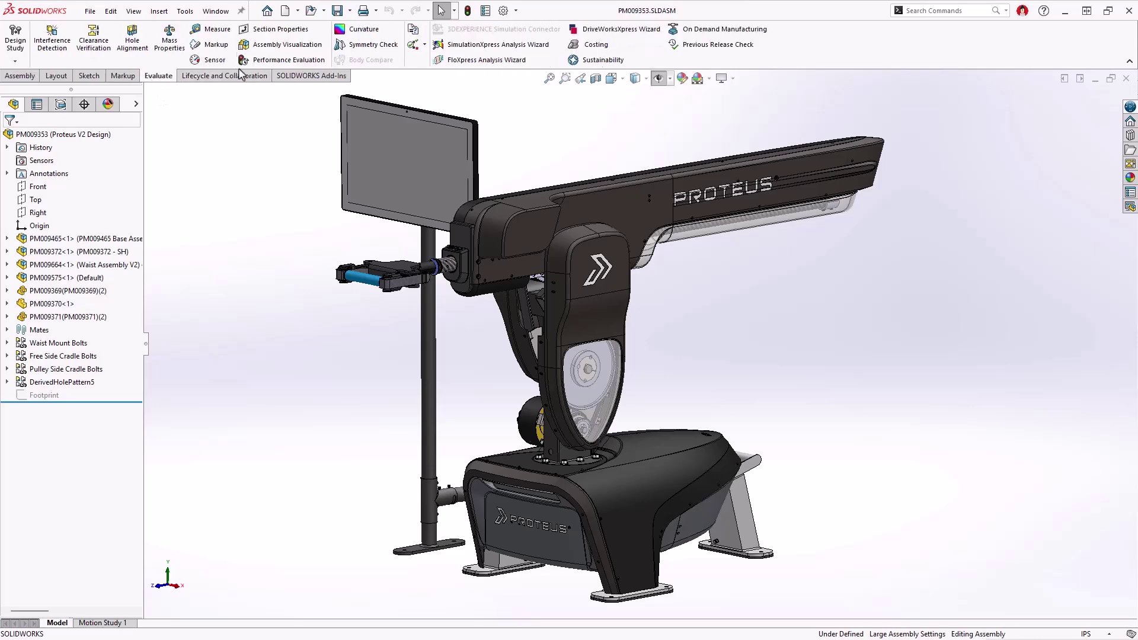
pyautogui.click(262, 61)
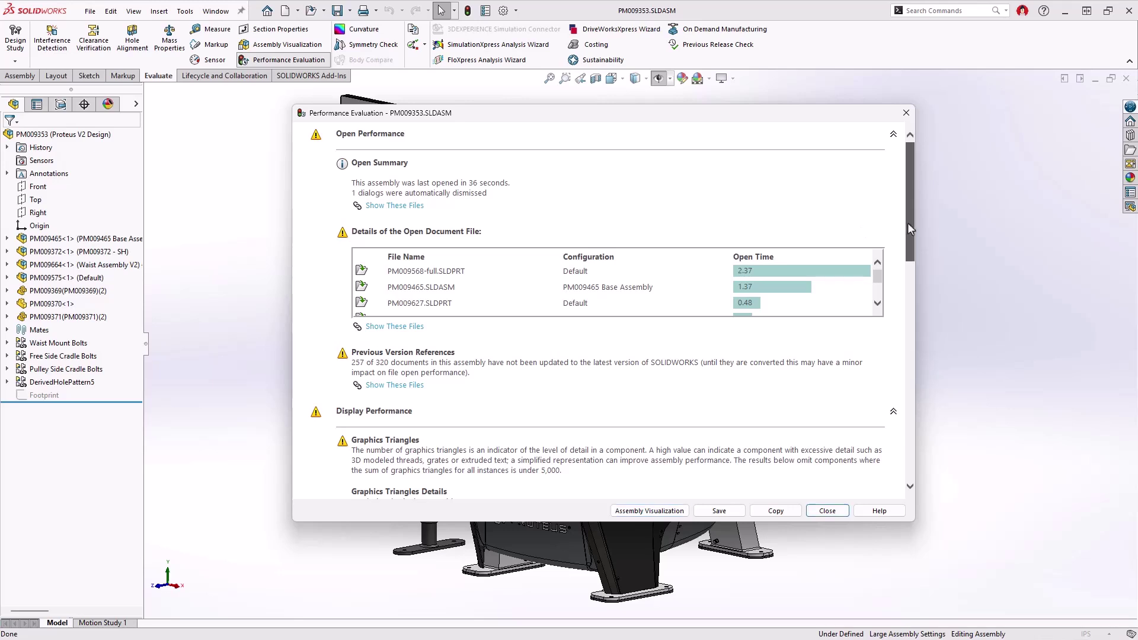
pyautogui.moveTo(908, 222); pyautogui.dragTo(907, 293)
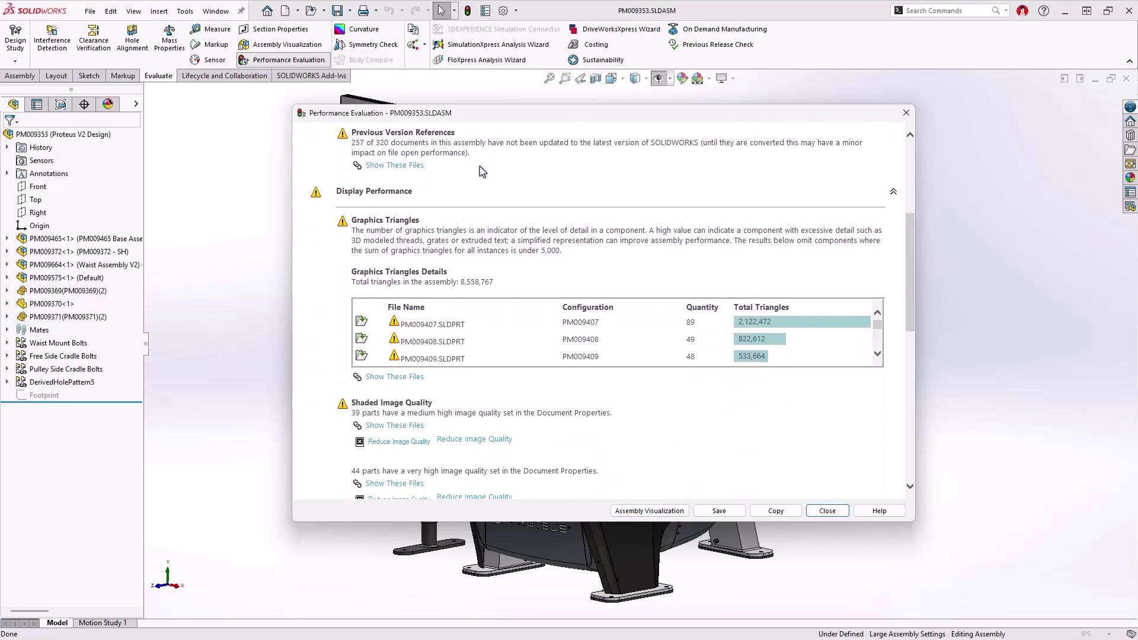
pyautogui.click(418, 166)
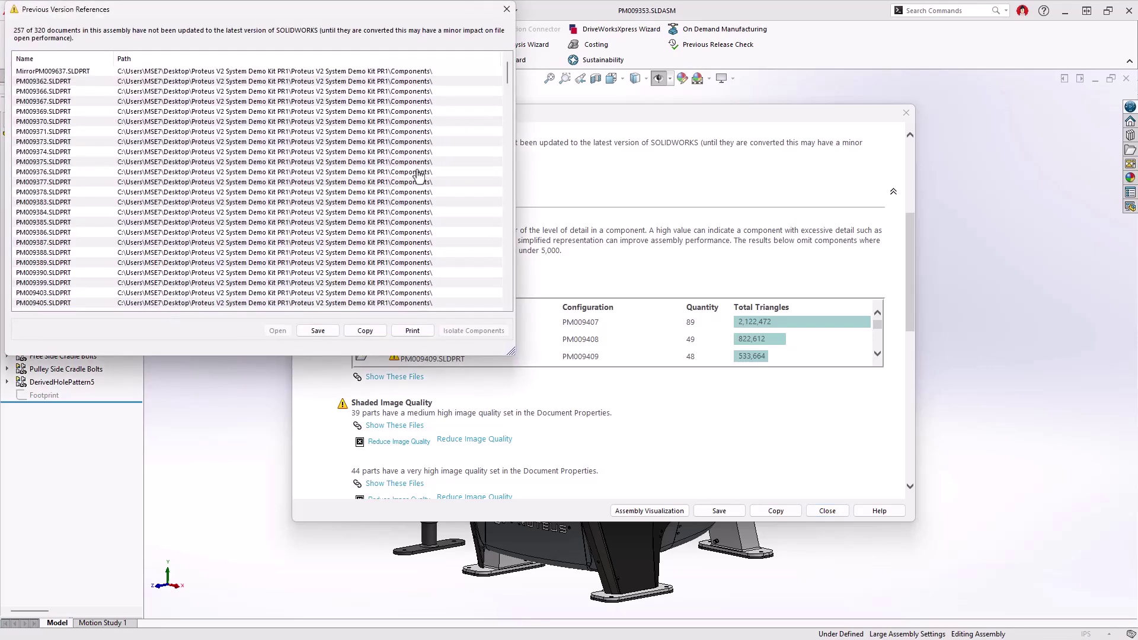
pyautogui.click(507, 10)
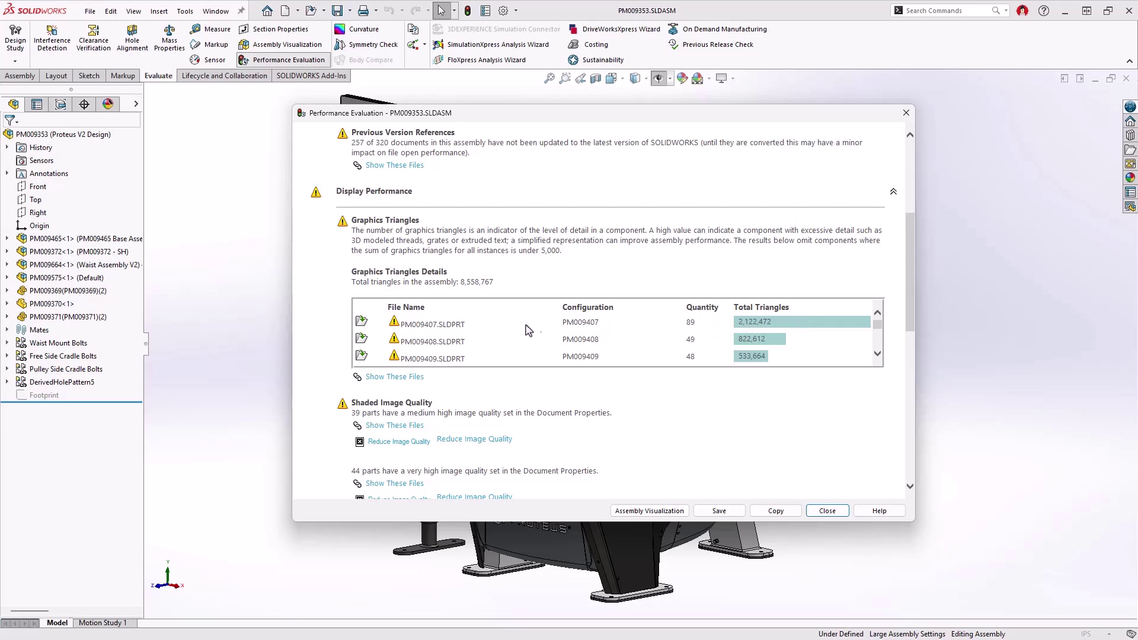
# Step: Open PM009407.SLDPRT from the graphics triangles details, examine the screw's modelled threads up close, and close the part
pyautogui.click(362, 323)
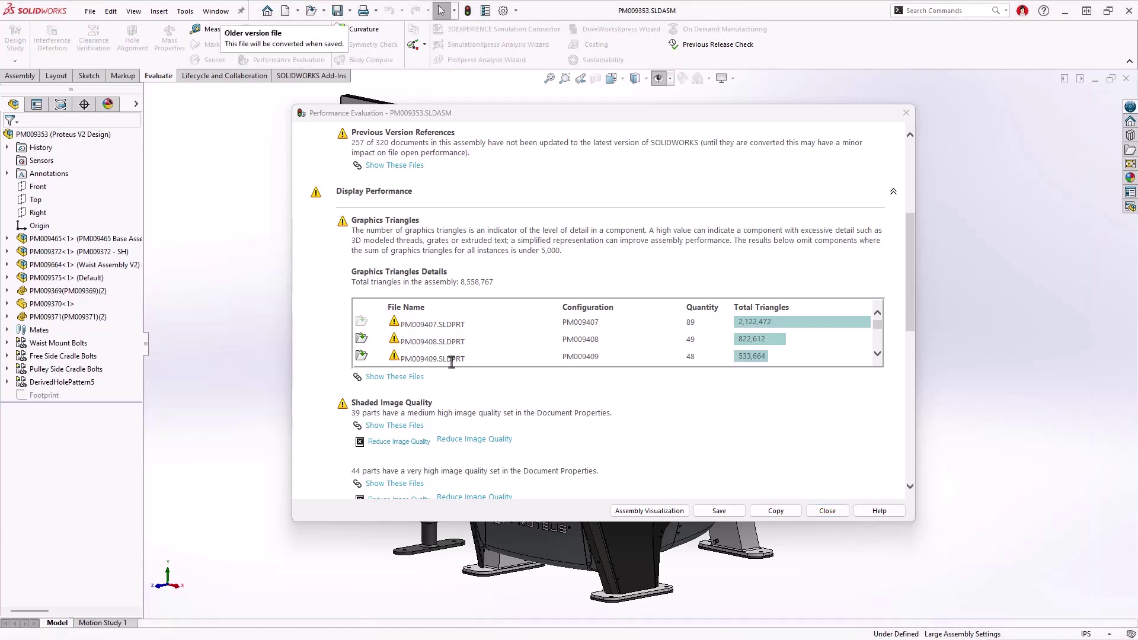
pyautogui.click(826, 511)
pyautogui.hotkey('ctrl', 'Tab')
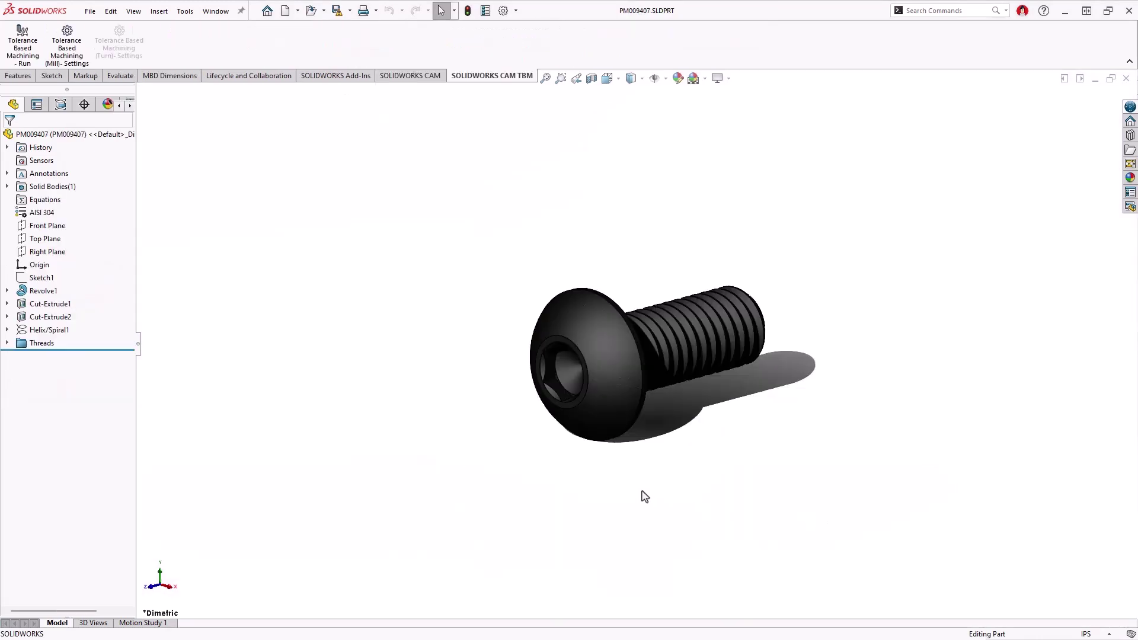
pyautogui.moveTo(645, 497); pyautogui.dragTo(838, 466, button='middle')
pyautogui.hotkey('shift', 'z')
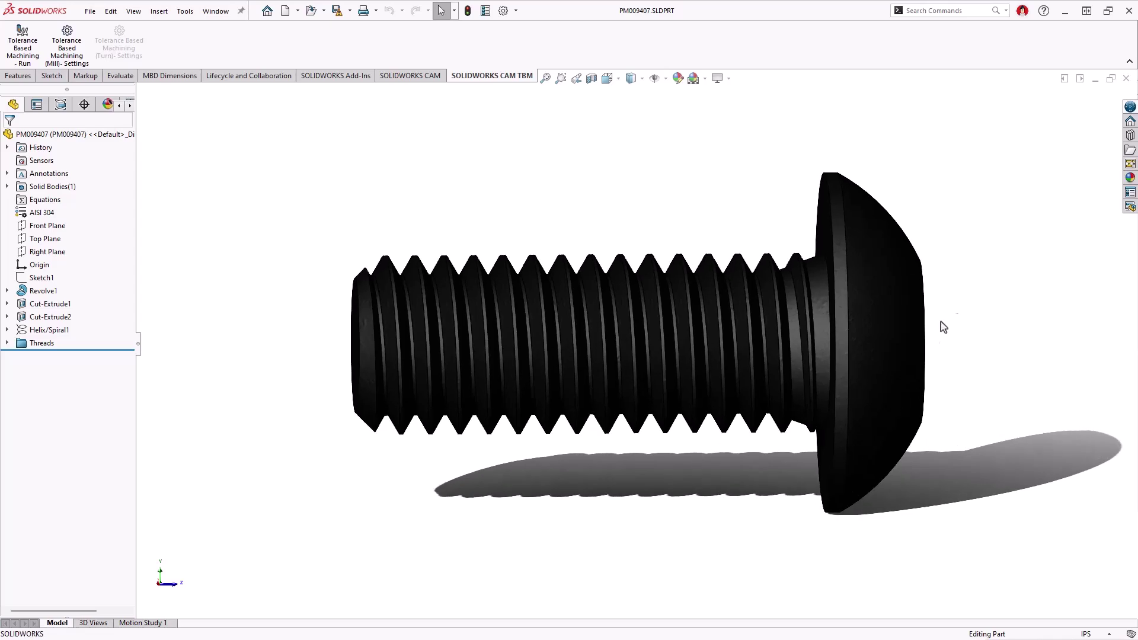
pyautogui.click(1125, 79)
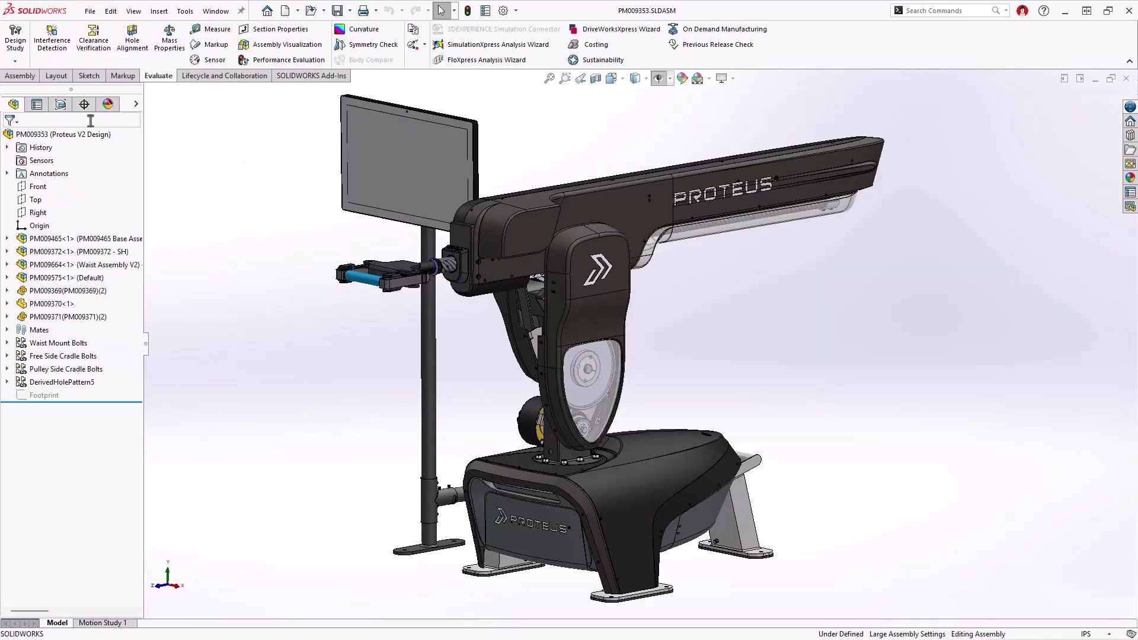
# Step: Activate the Proteus V2 Design_speedpak configuration of the assembly
pyautogui.click(60, 104)
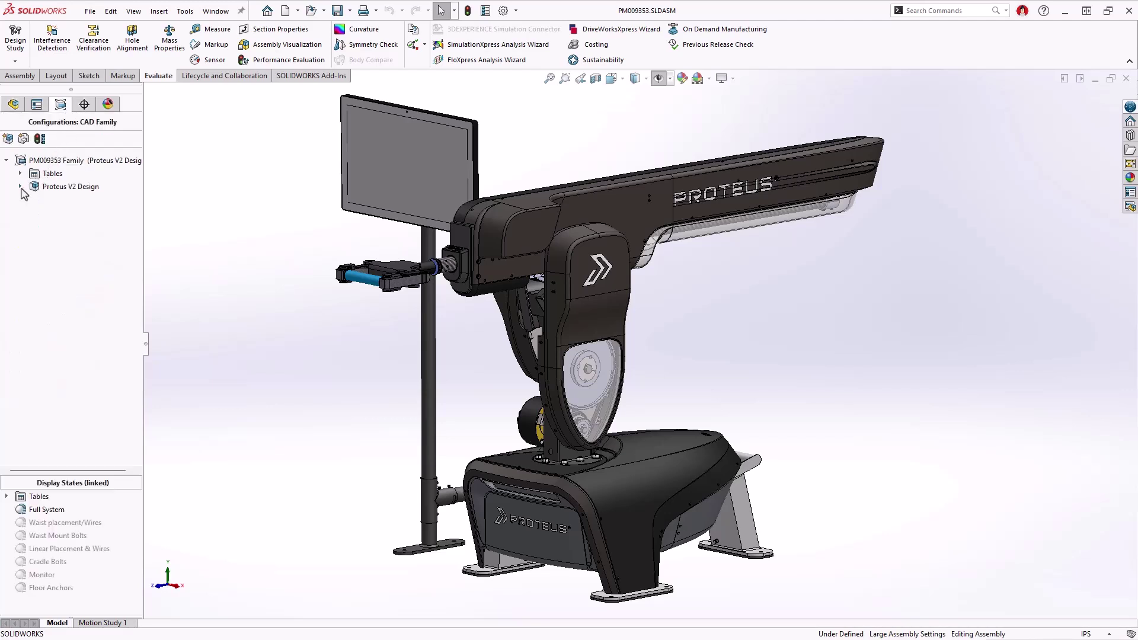
pyautogui.click(20, 187)
pyautogui.doubleClick(60, 200)
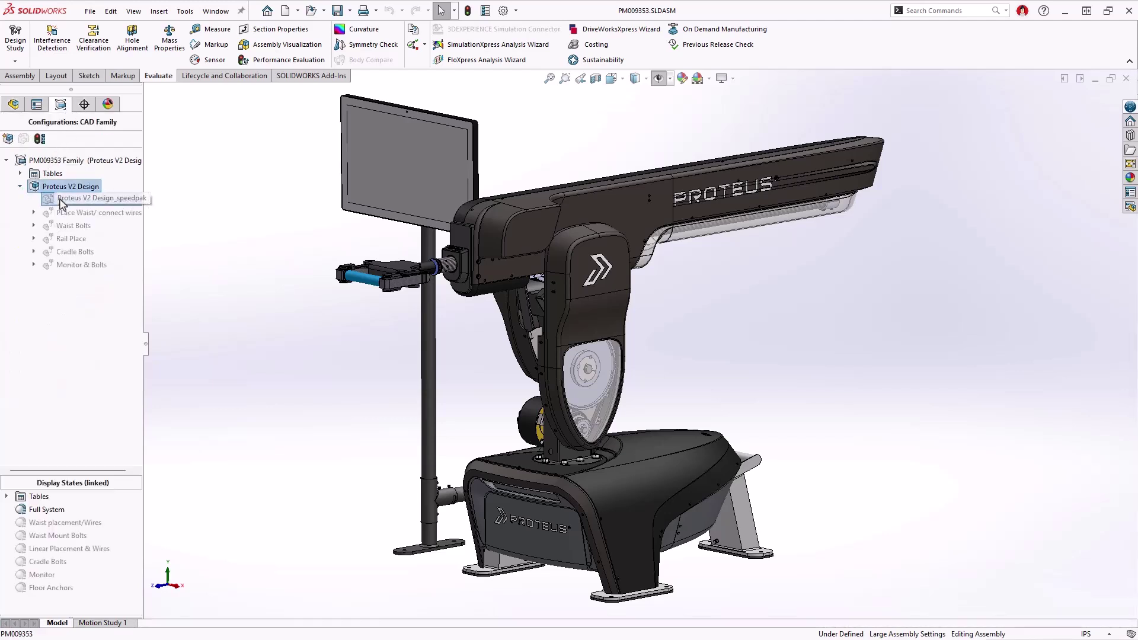
# Step: Review the bodies included in the SpeedPak definition and leave it without changes
pyautogui.rightClick(61, 263)
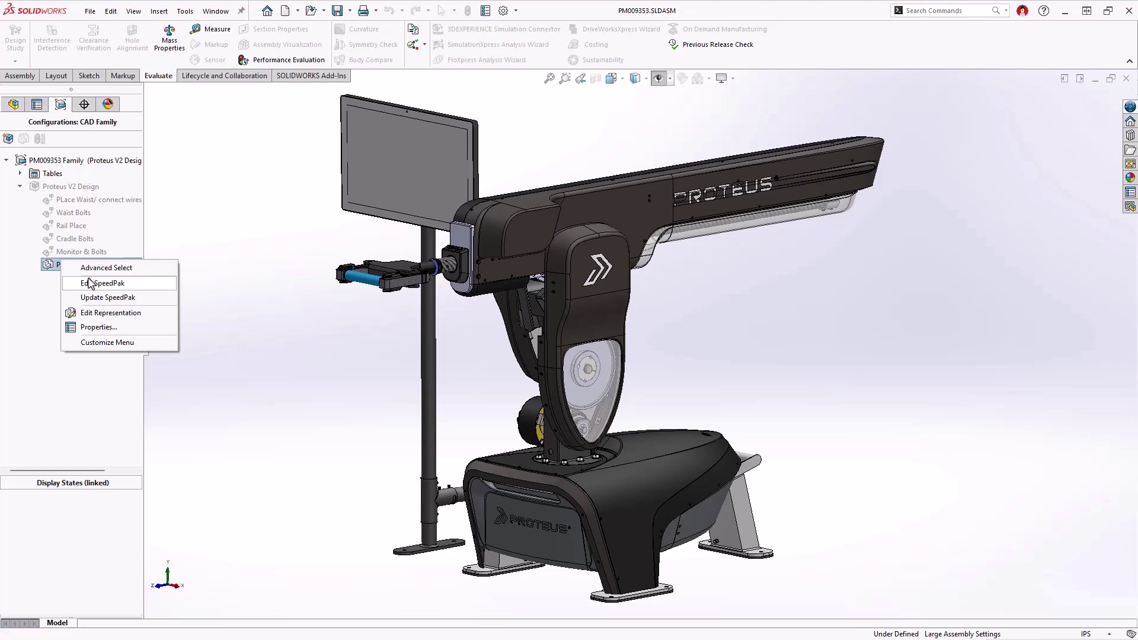
pyautogui.click(130, 285)
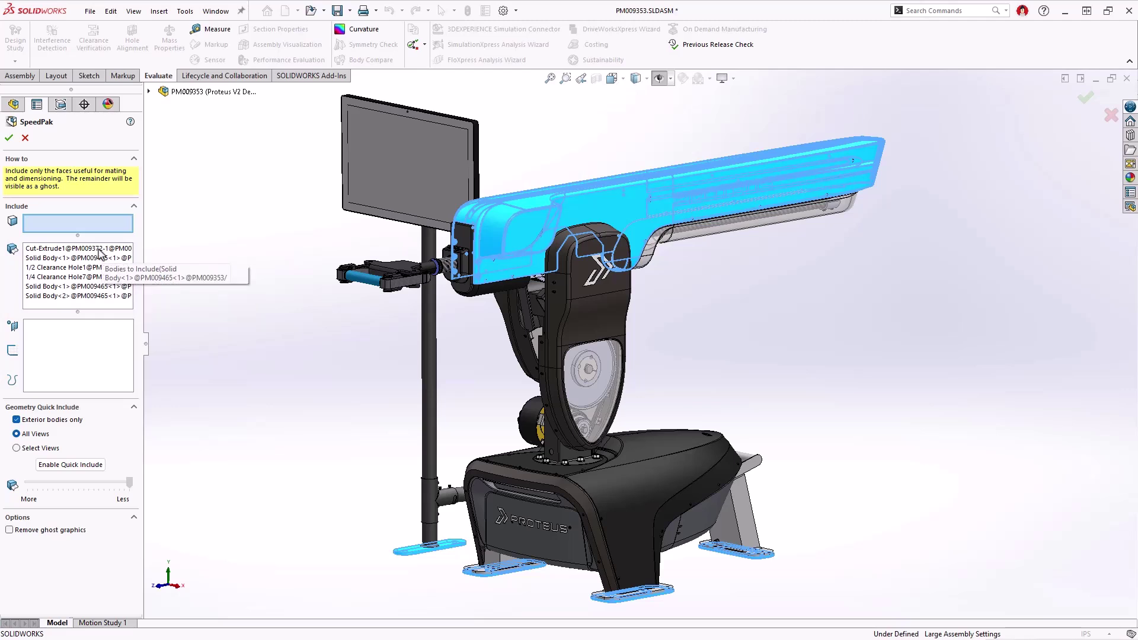
pyautogui.click(25, 140)
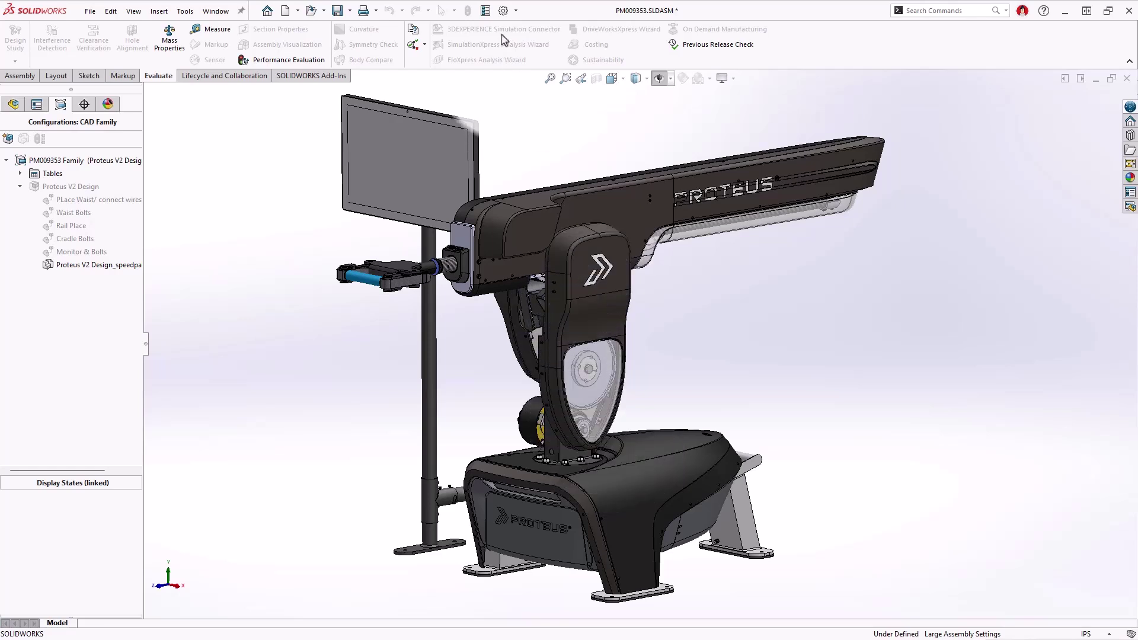
# Step: Find the SpeedPak graphics circle setting in the system options and reduce the circle's size
pyautogui.click(503, 10)
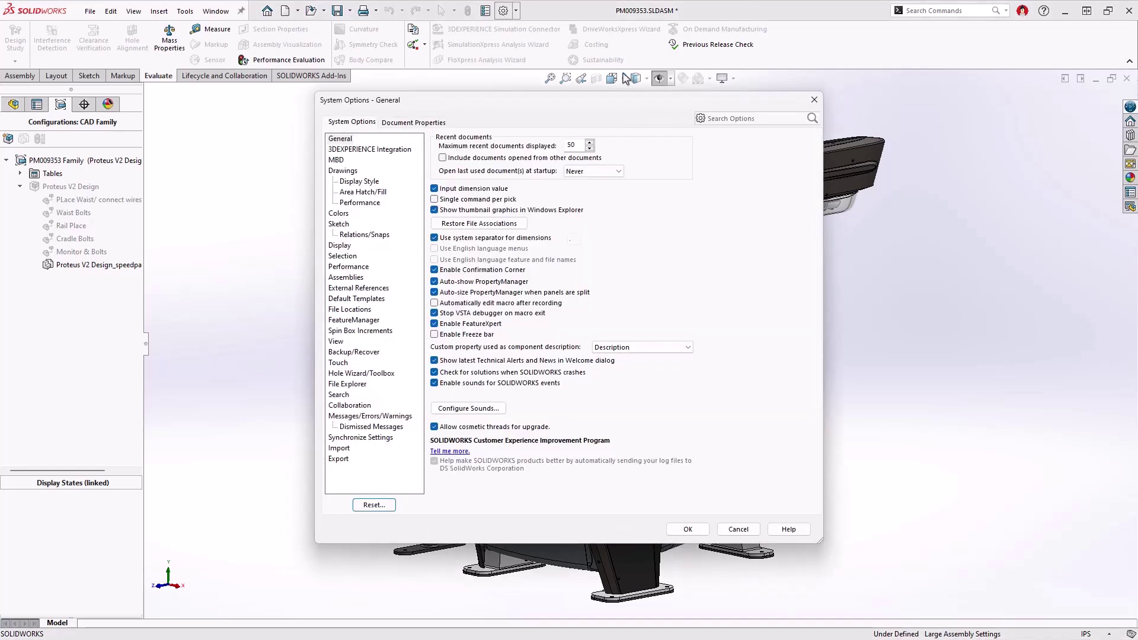
pyautogui.click(735, 118)
pyautogui.write('speed')
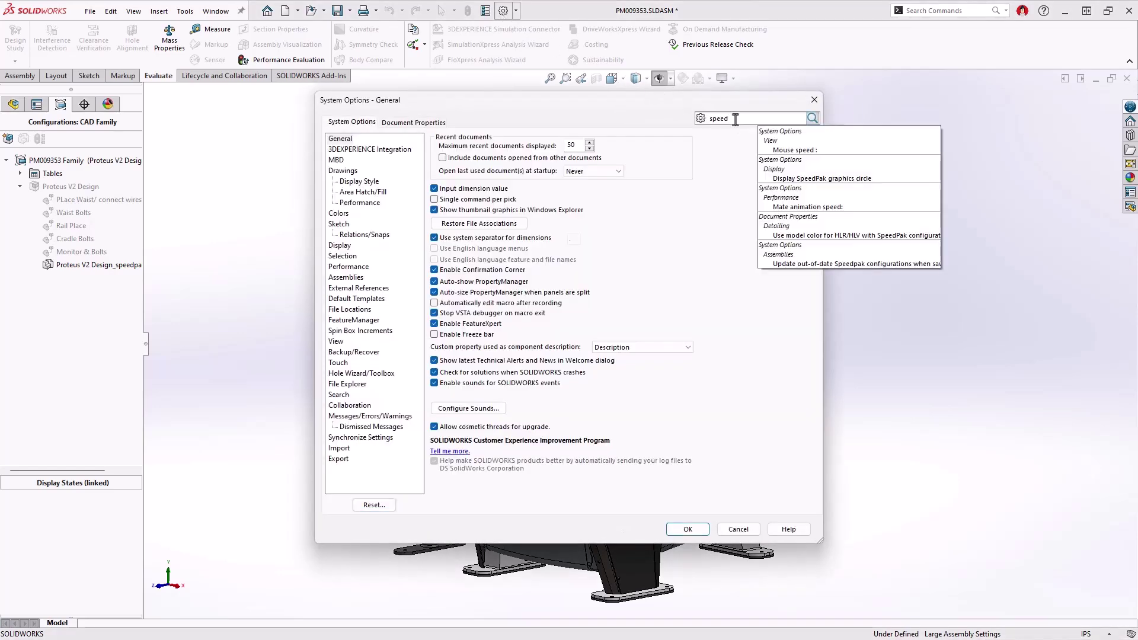
pyautogui.click(827, 178)
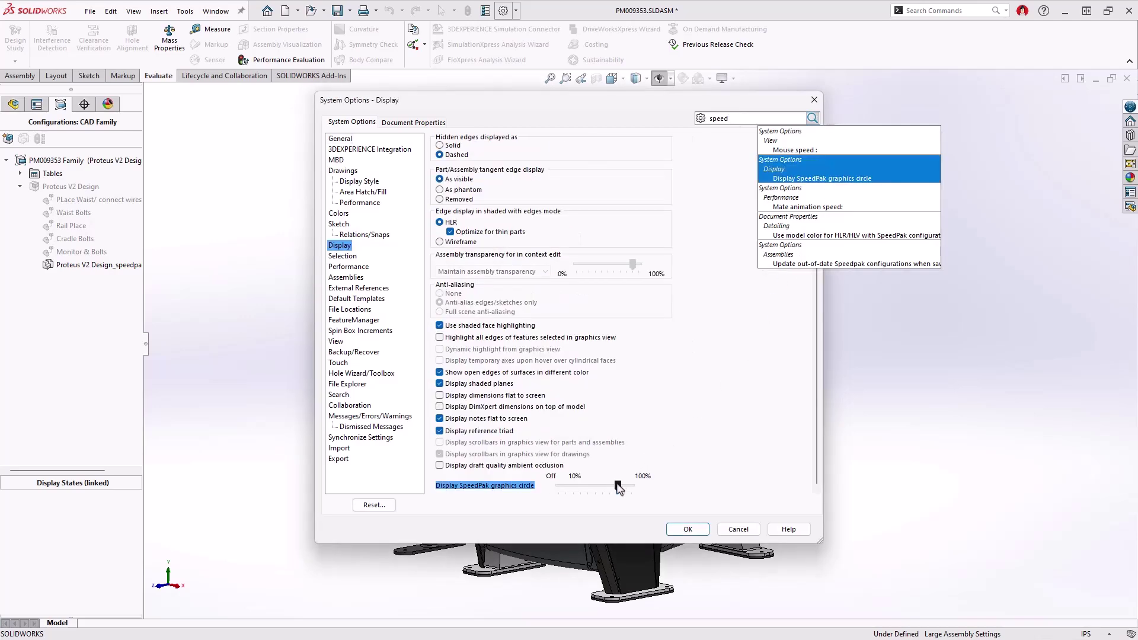
pyautogui.moveTo(618, 486); pyautogui.dragTo(581, 492)
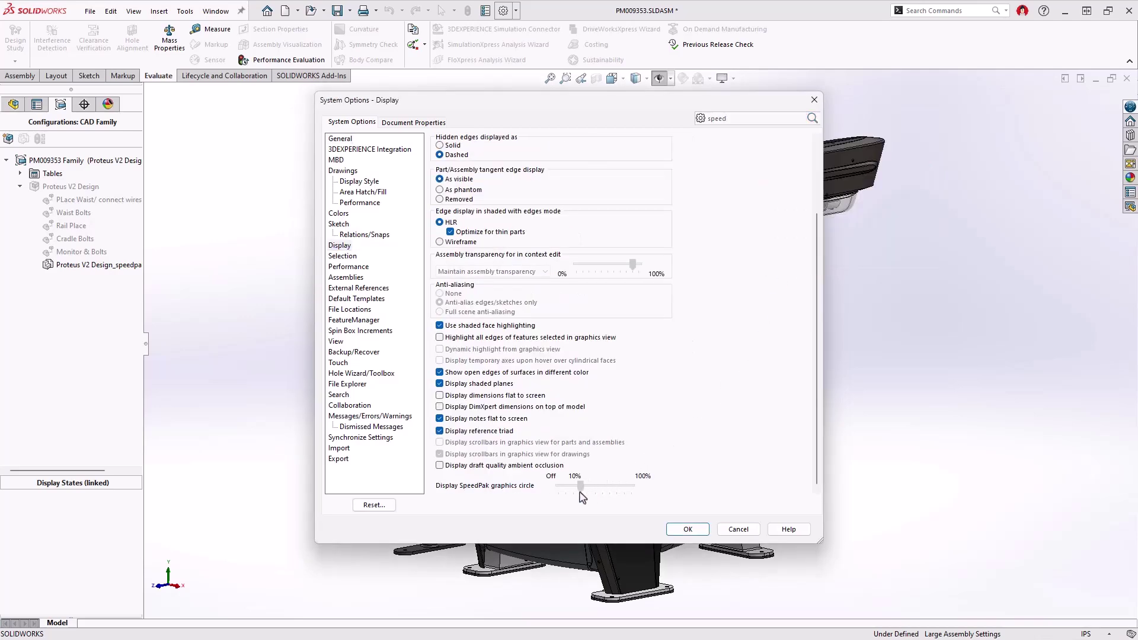
pyautogui.click(680, 529)
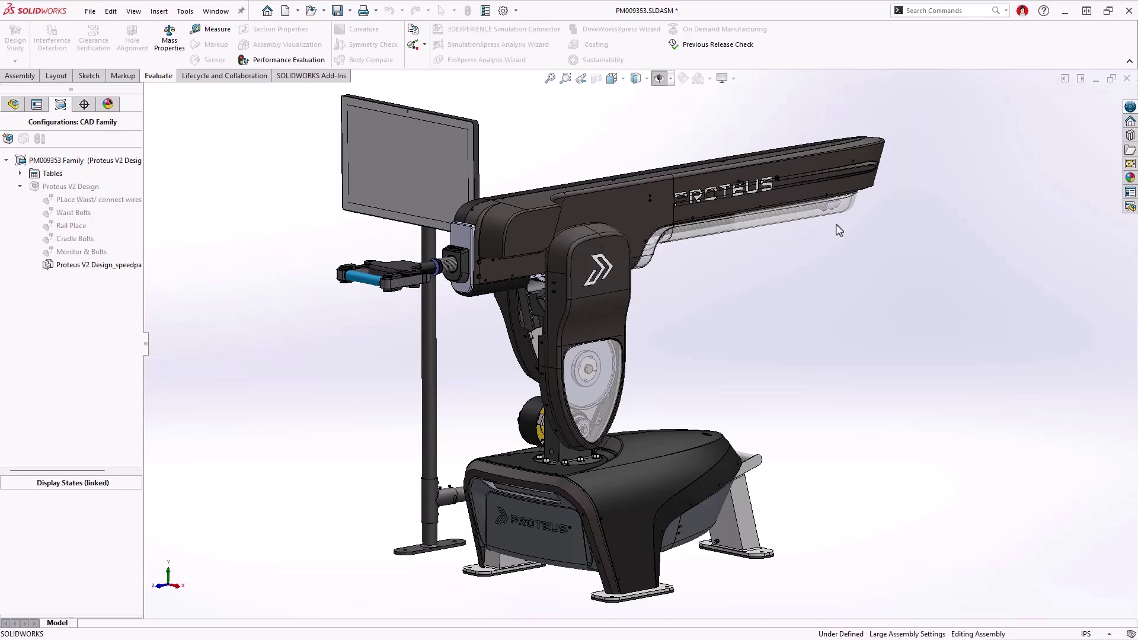
# Step: Close the assembly without saving and reopen PM009353.SLDASM in Large Design Review mode
pyautogui.click(1126, 78)
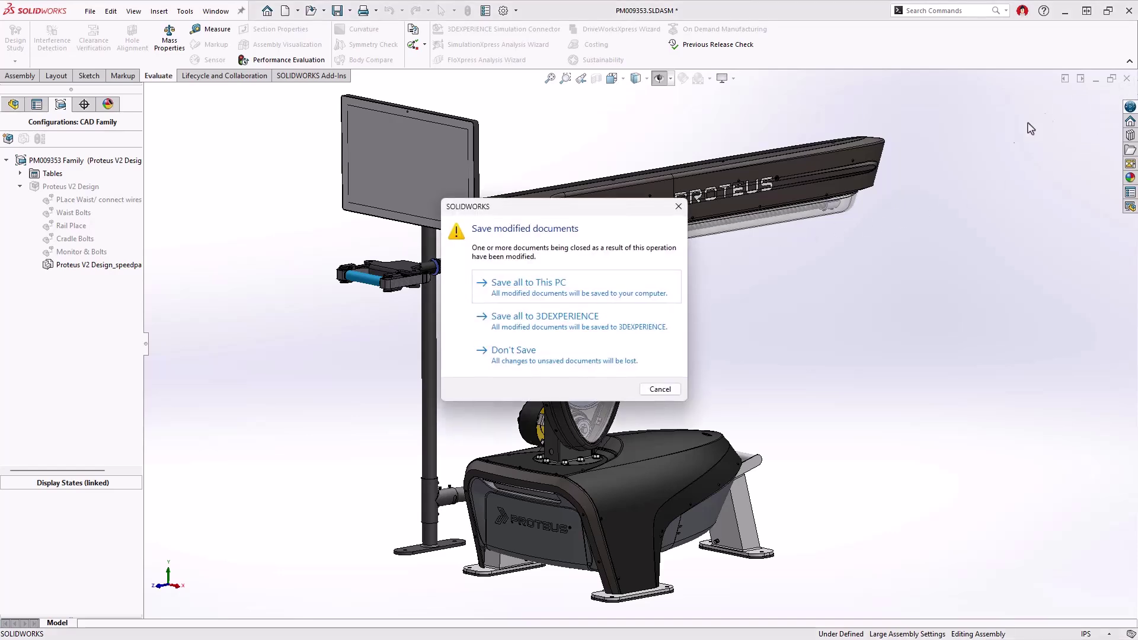
pyautogui.click(608, 356)
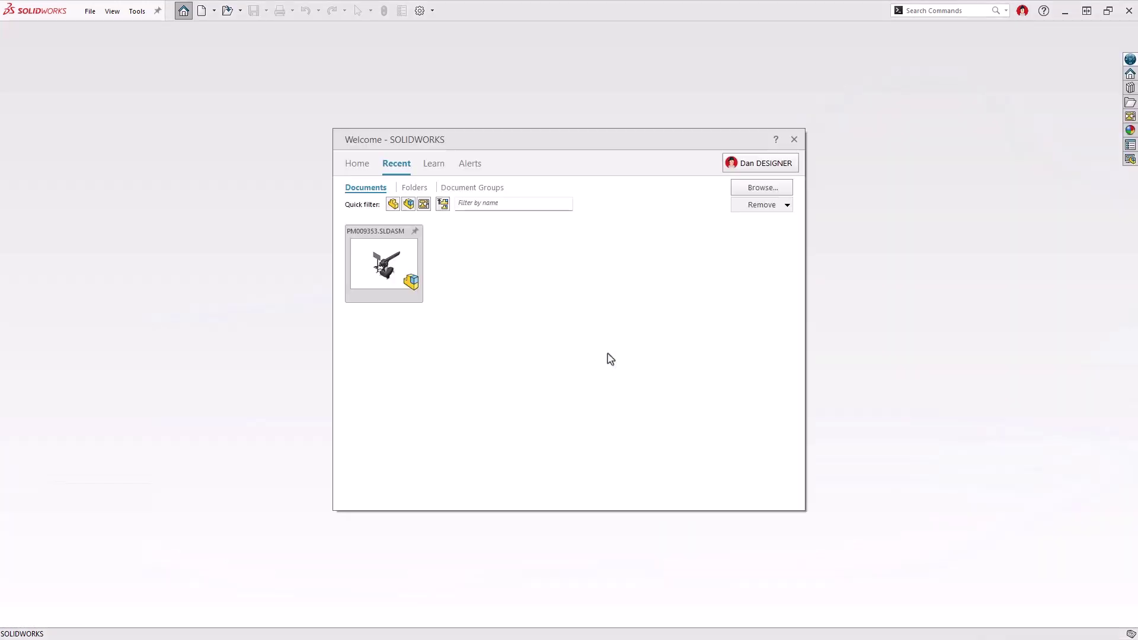
pyautogui.click(419, 300)
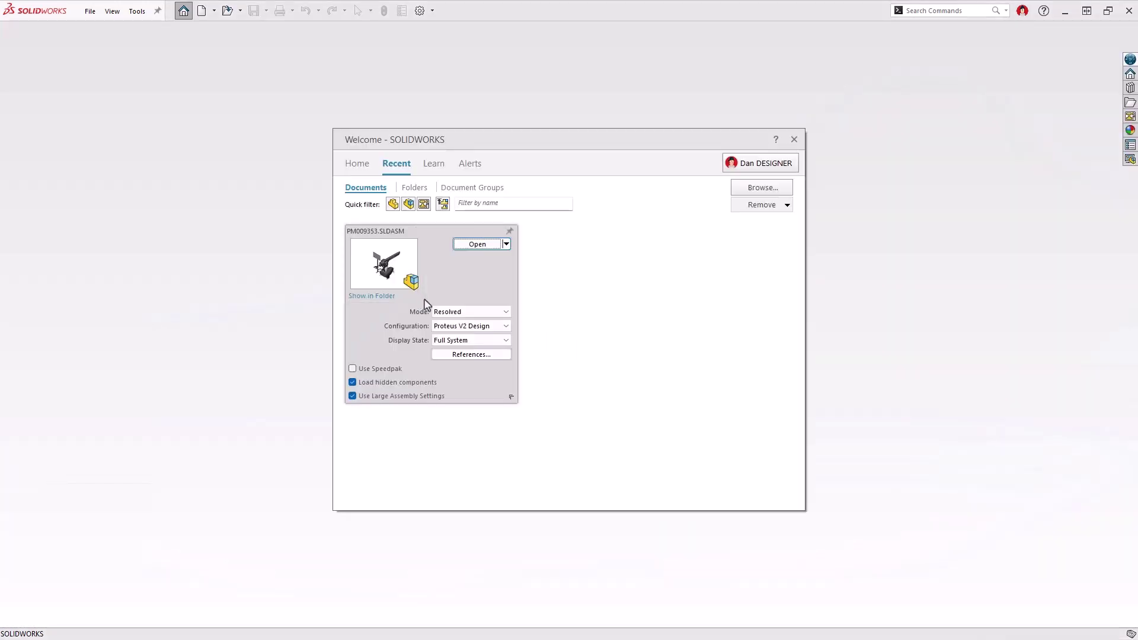
pyautogui.click(486, 313)
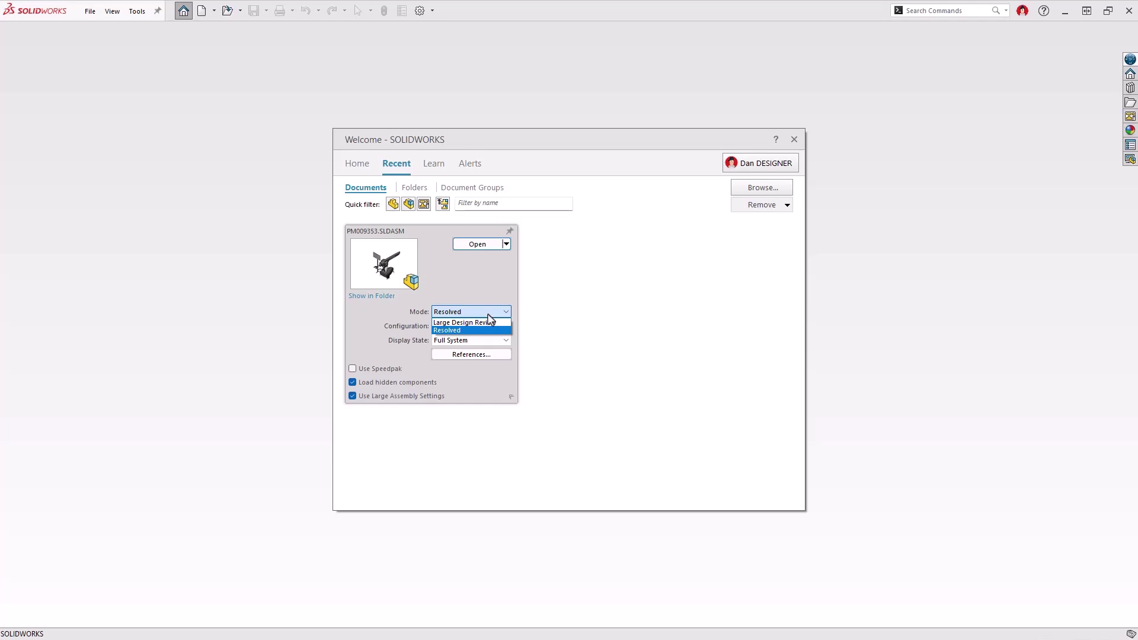
pyautogui.click(497, 323)
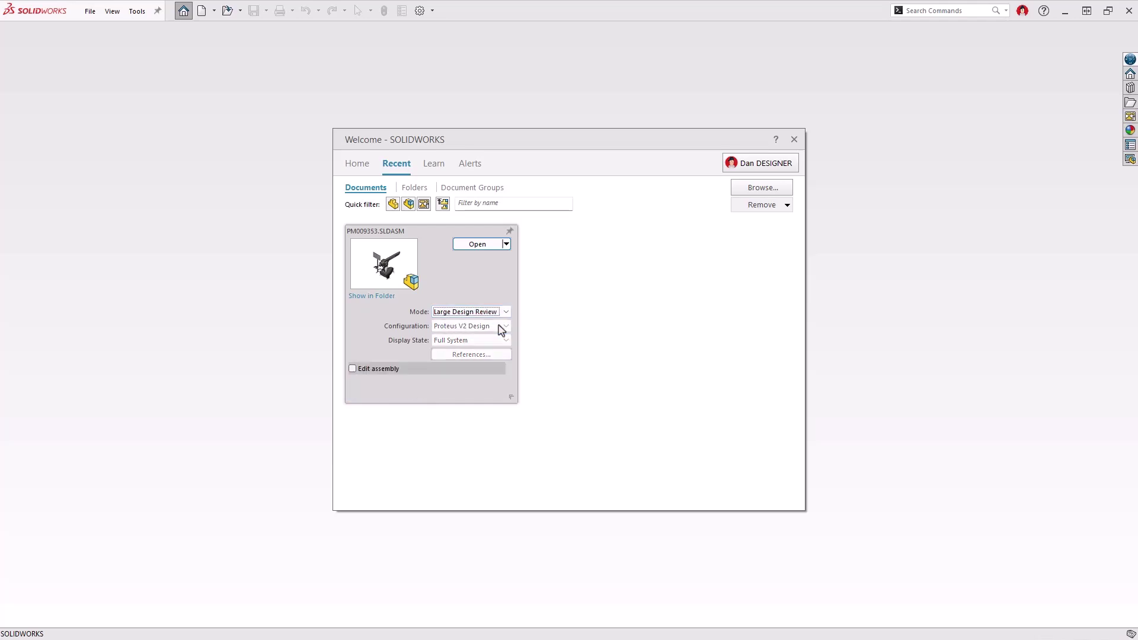
pyautogui.click(478, 244)
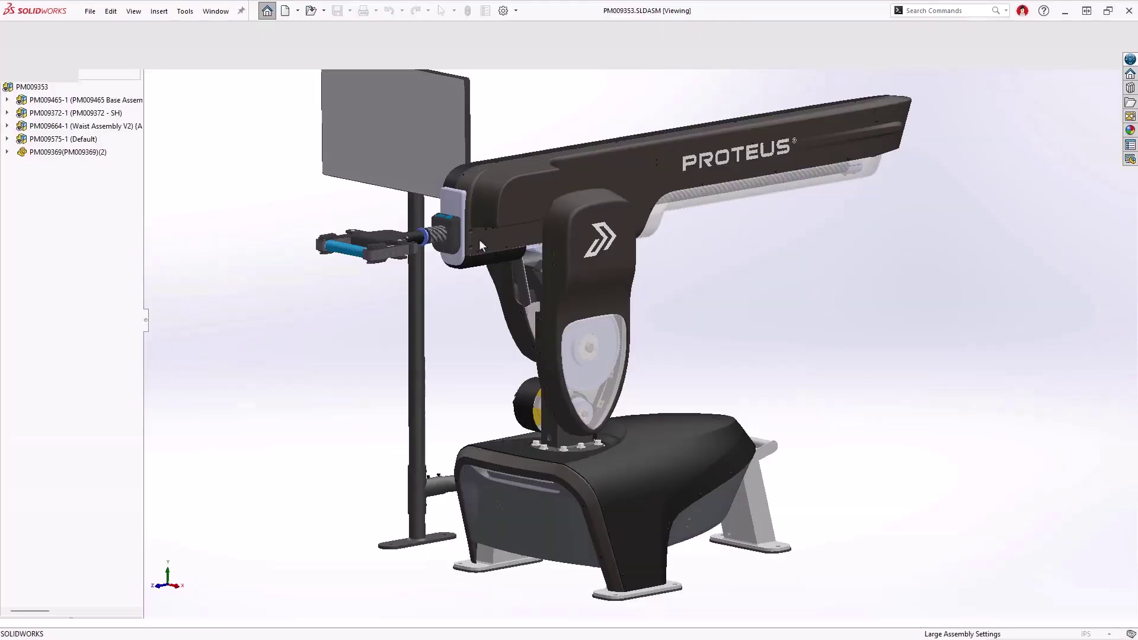
# Step: Show the handle subassembly PM009629-1 in a component preview window and hide its blue grip
pyautogui.click(575, 309)
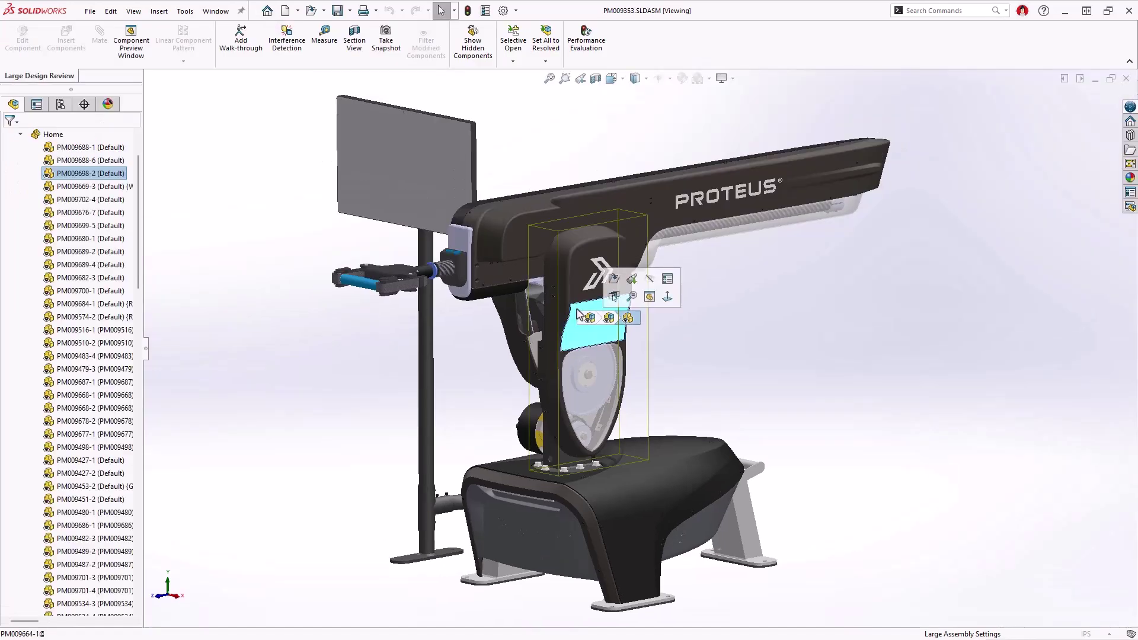
pyautogui.click(610, 319)
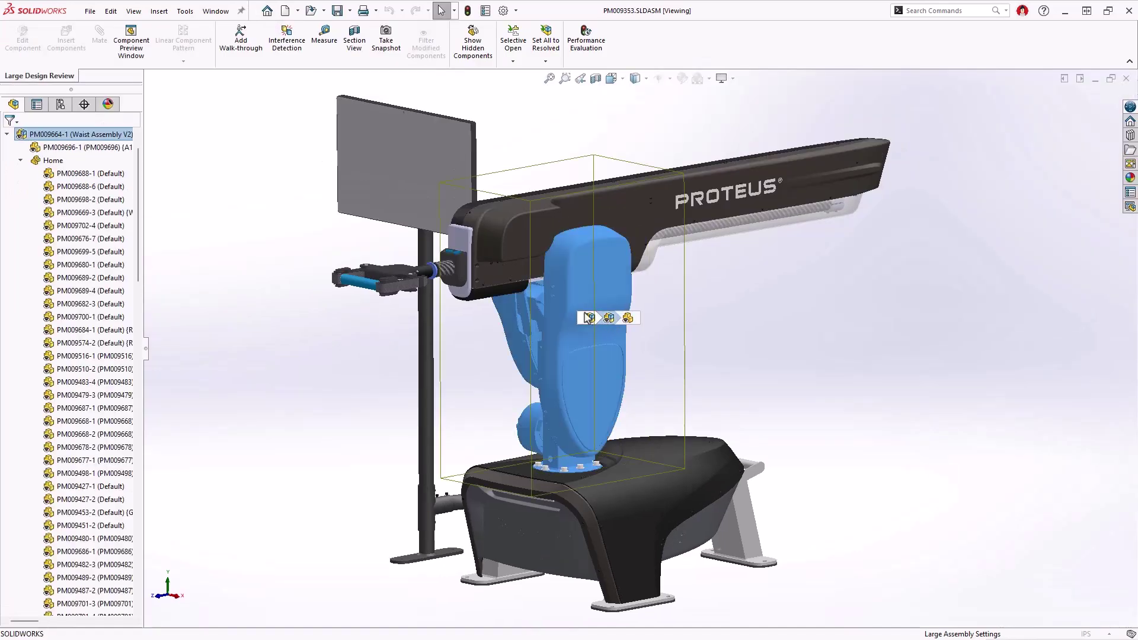
pyautogui.click(402, 277)
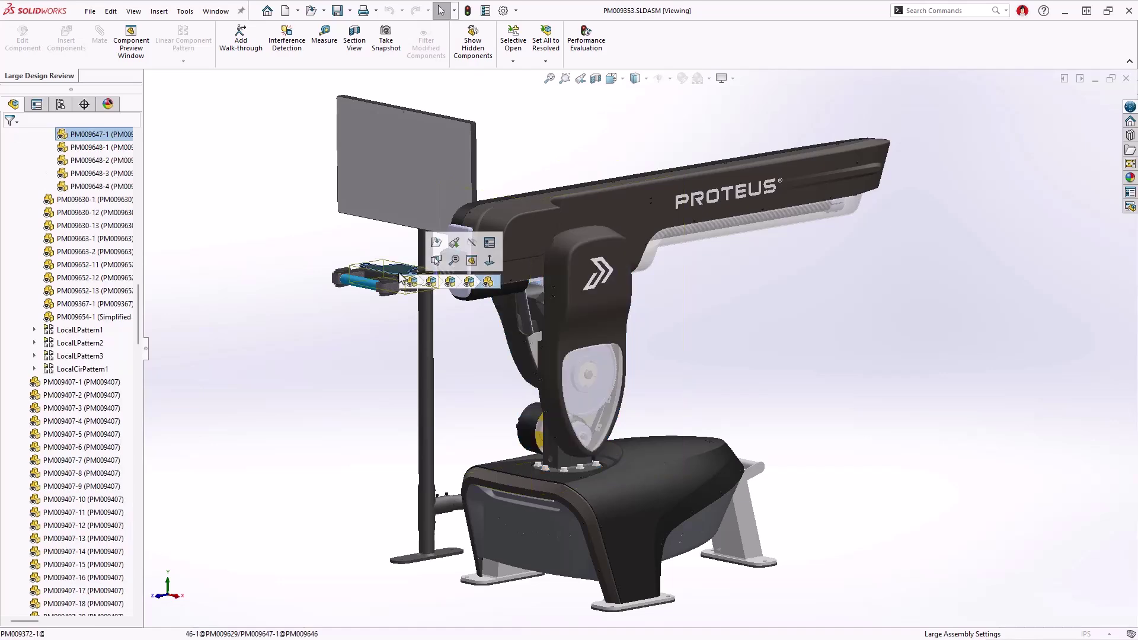
pyautogui.click(450, 283)
pyautogui.rightClick(453, 288)
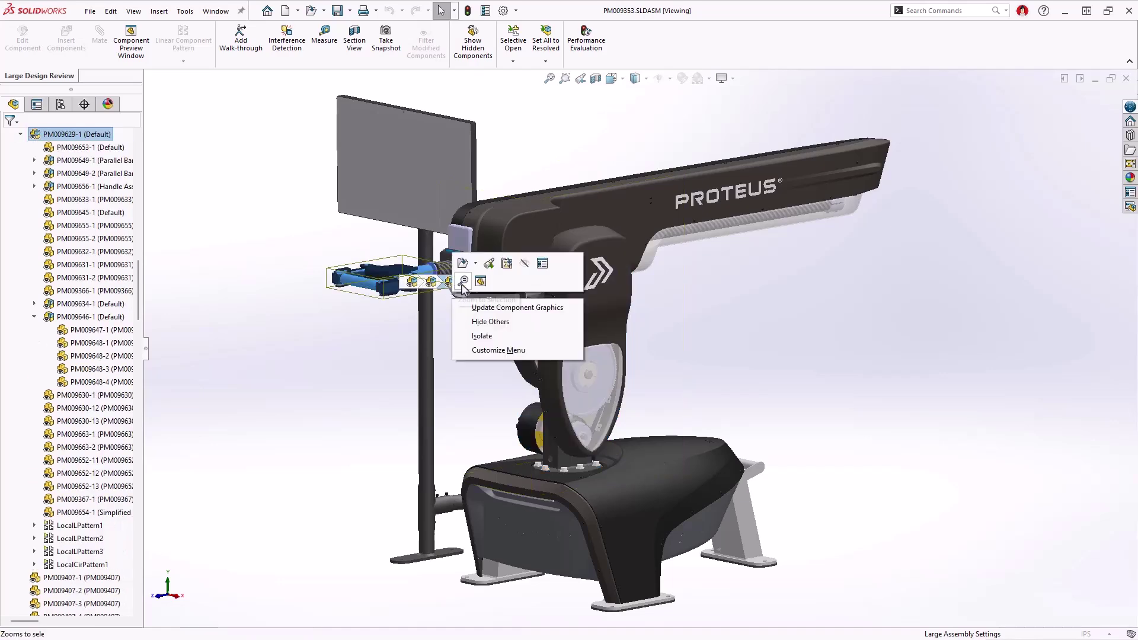
pyautogui.click(481, 282)
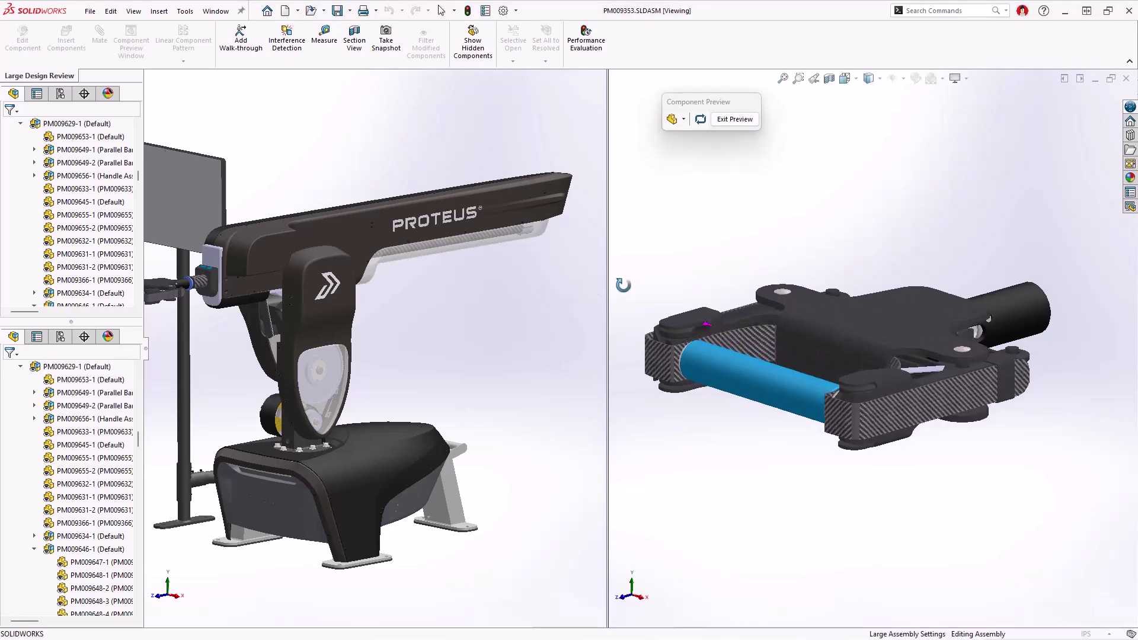
pyautogui.click(724, 404)
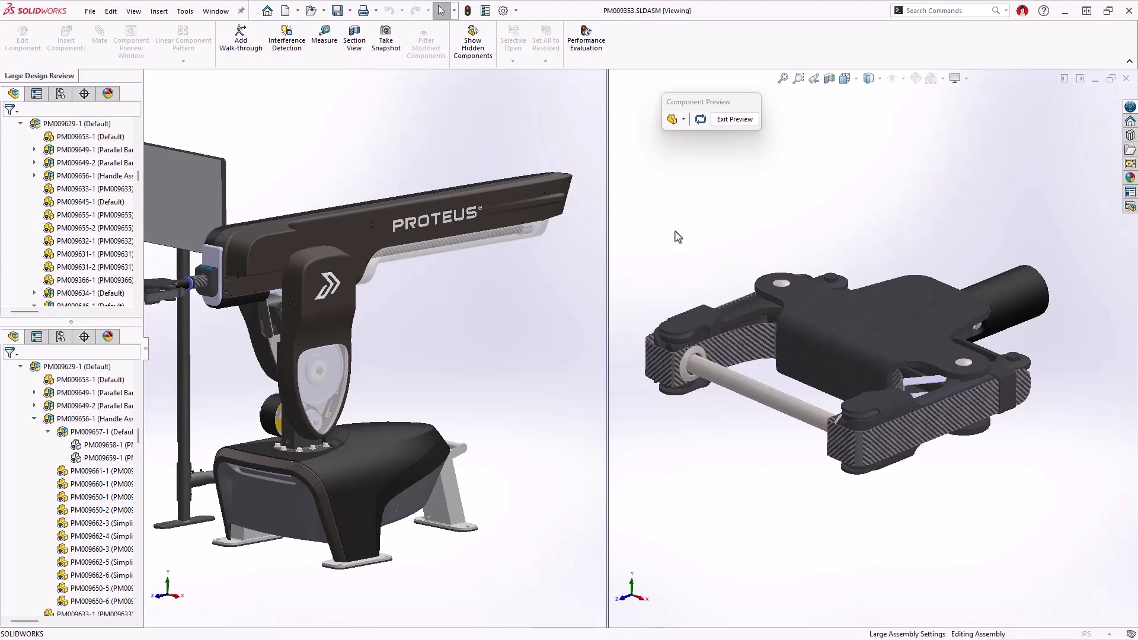
# Step: Run Interference Detection between the carbon-fibre frame PM009642-1 and the handle rod PM009661-1 in the preview, and leave the check
pyautogui.press('s')
pyautogui.click(702, 265)
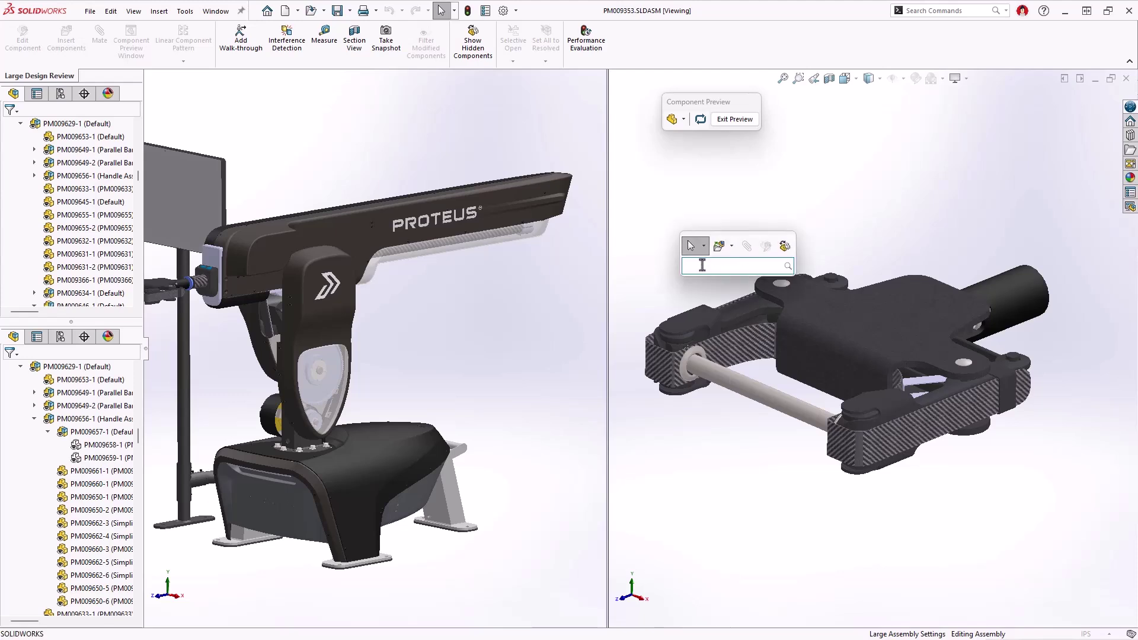
pyautogui.write('inter')
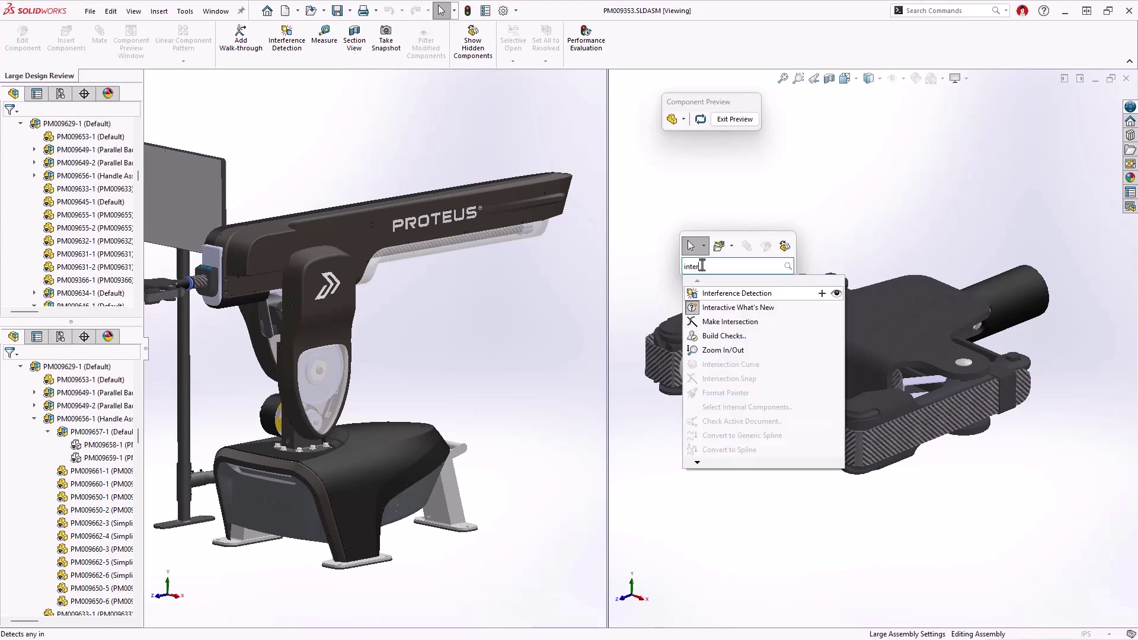
pyautogui.click(731, 293)
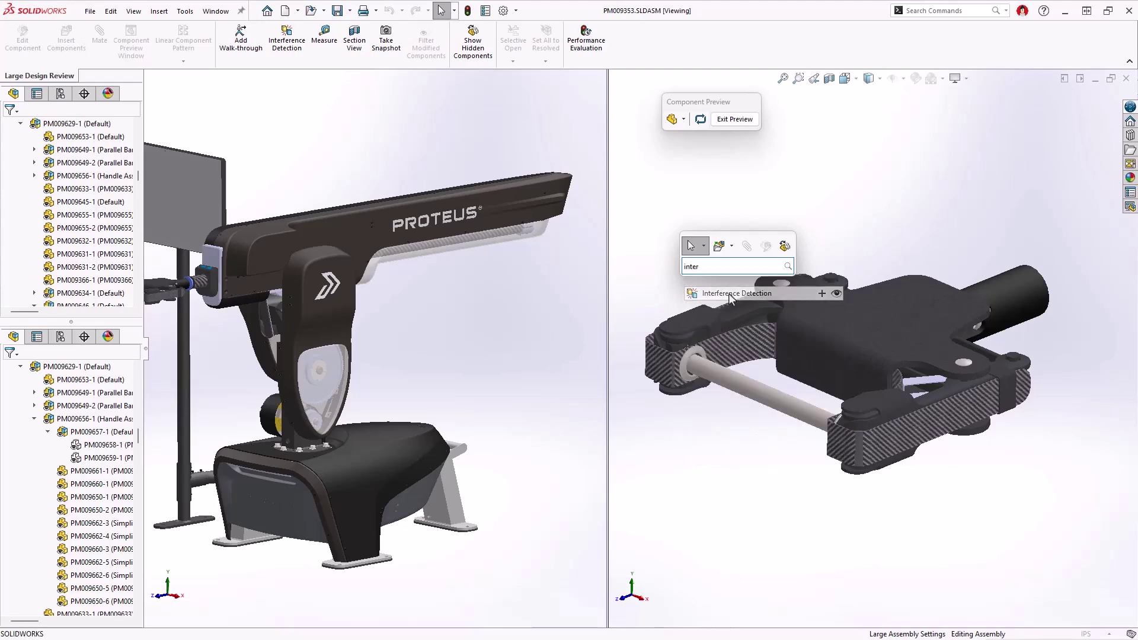
pyautogui.click(653, 363)
pyautogui.click(718, 382)
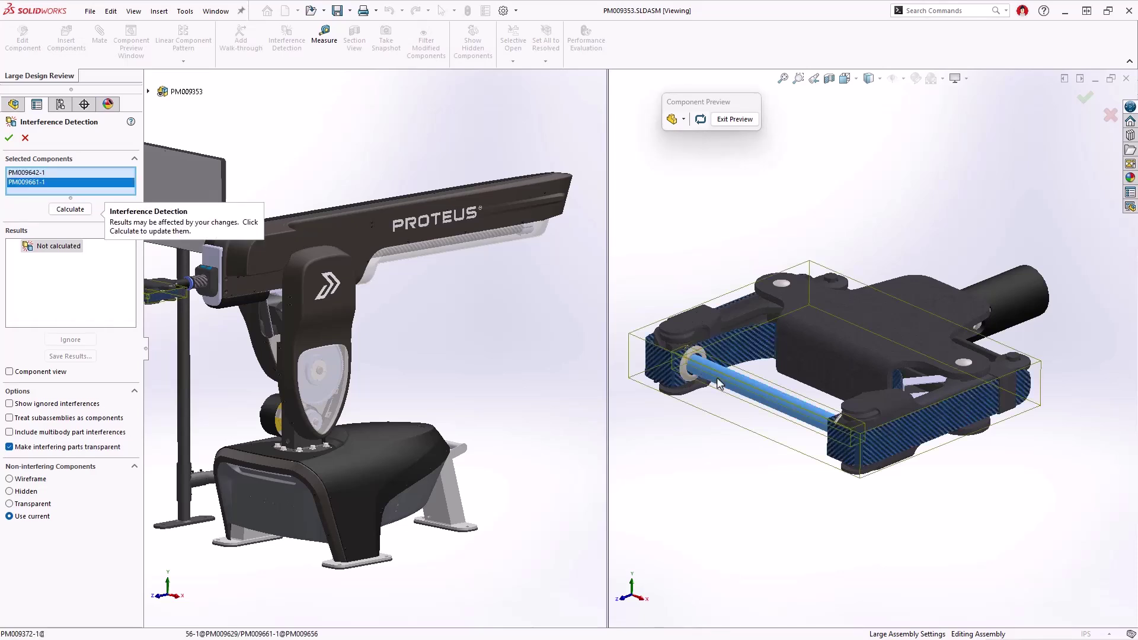
pyautogui.click(66, 210)
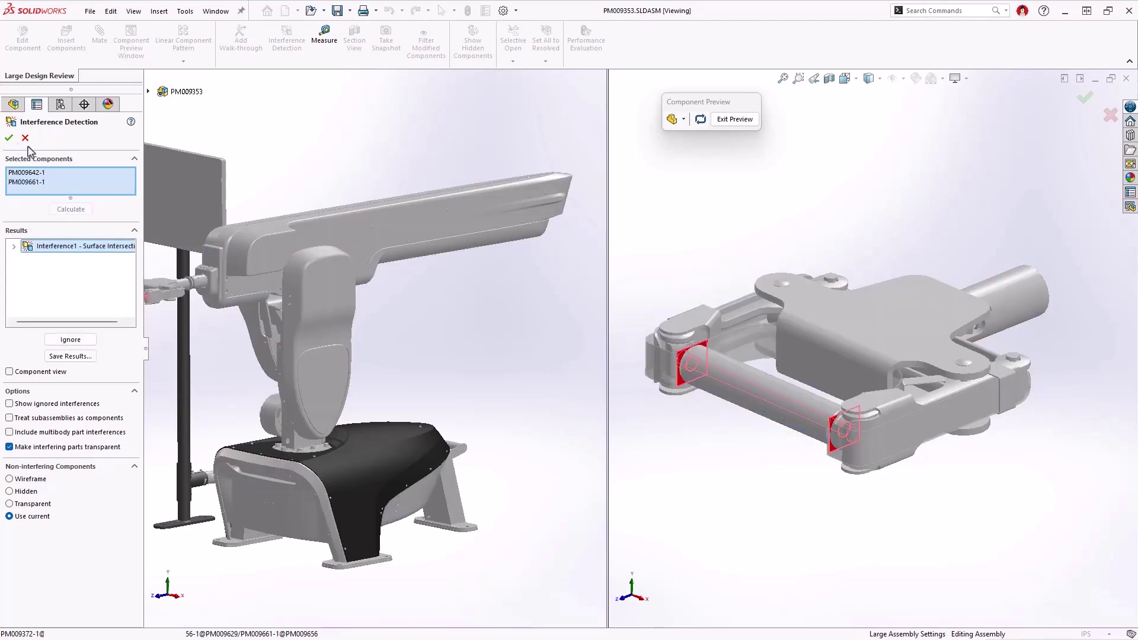
pyautogui.click(25, 139)
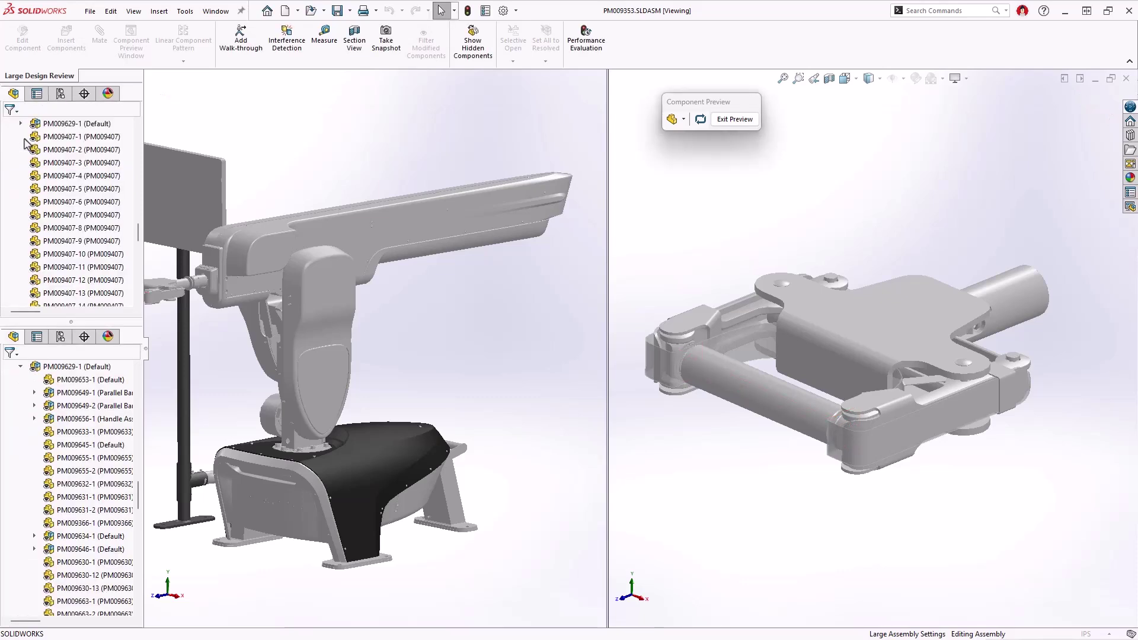
# Step: Open the carbon-fibre frame part PM009642 on its own and set its handle cut-out hole's diameter to 16 mm
pyautogui.click(652, 364)
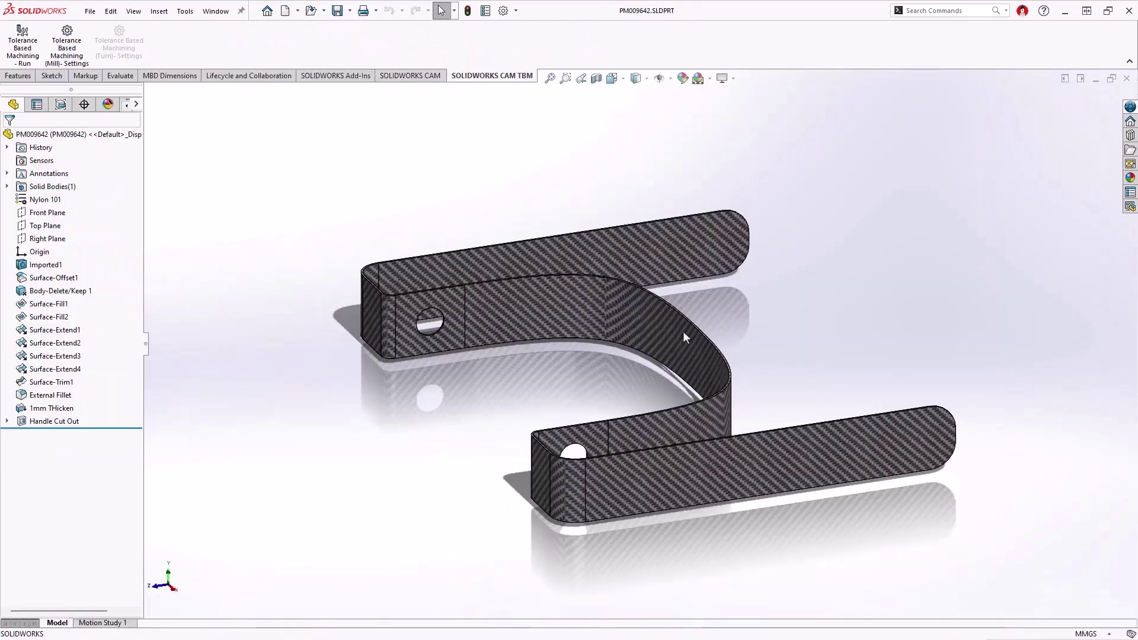
pyautogui.click(566, 78)
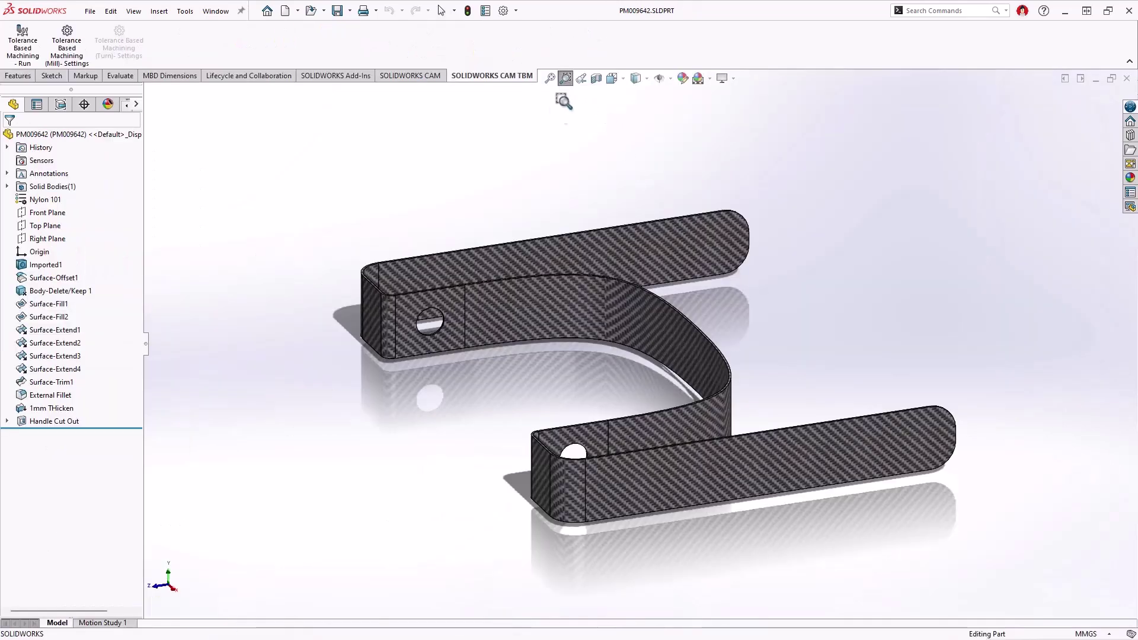
pyautogui.moveTo(418, 304); pyautogui.dragTo(469, 359)
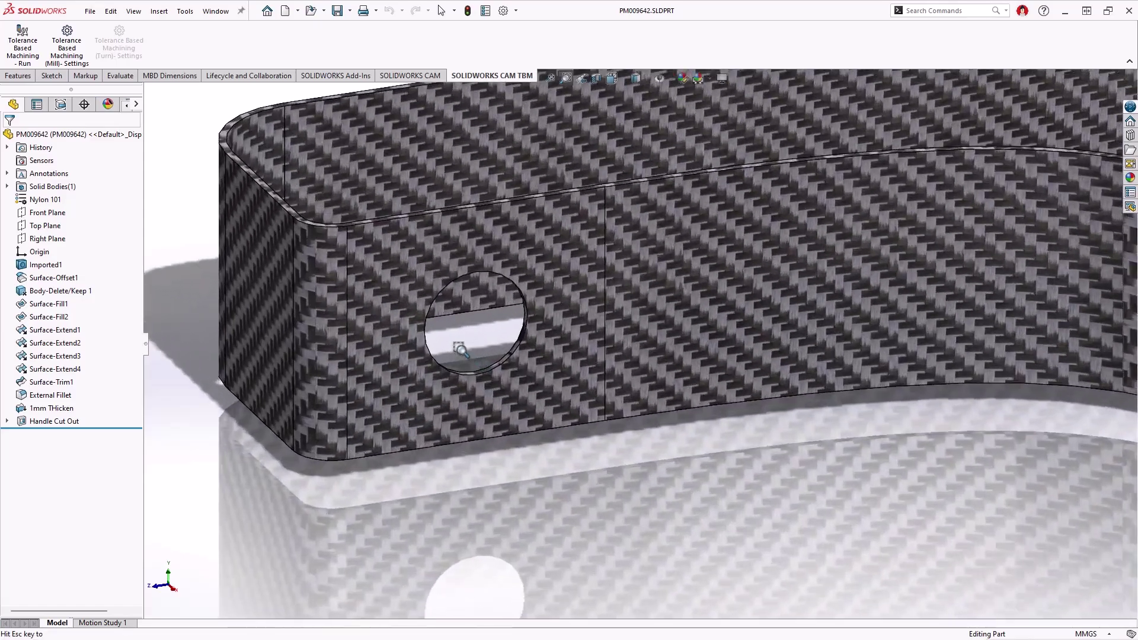
pyautogui.press('Escape')
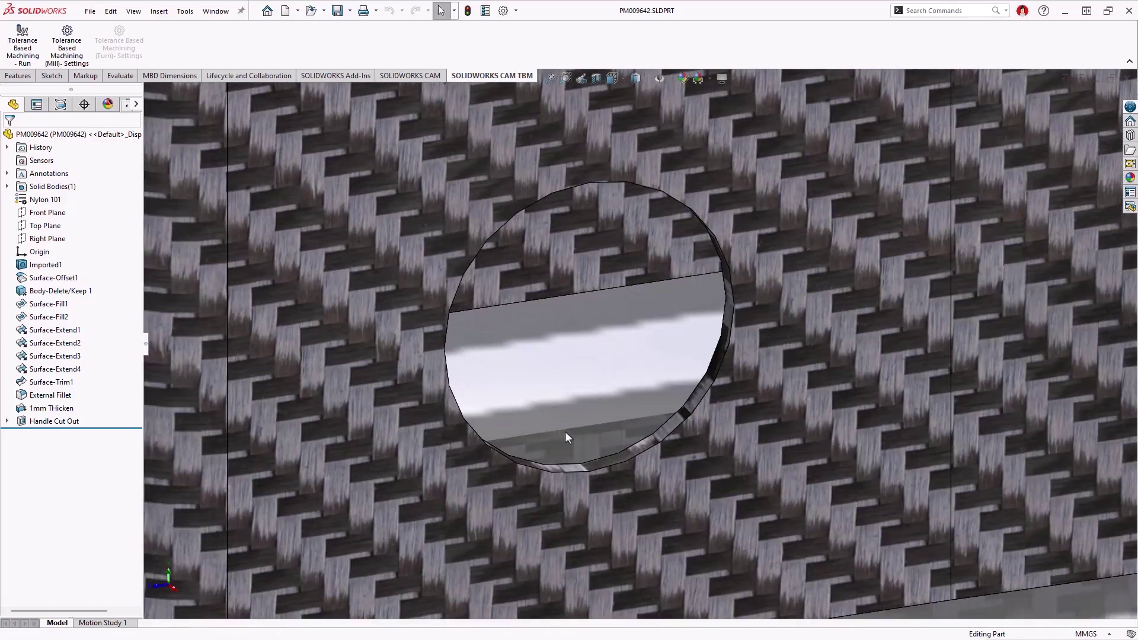
pyautogui.click(604, 457)
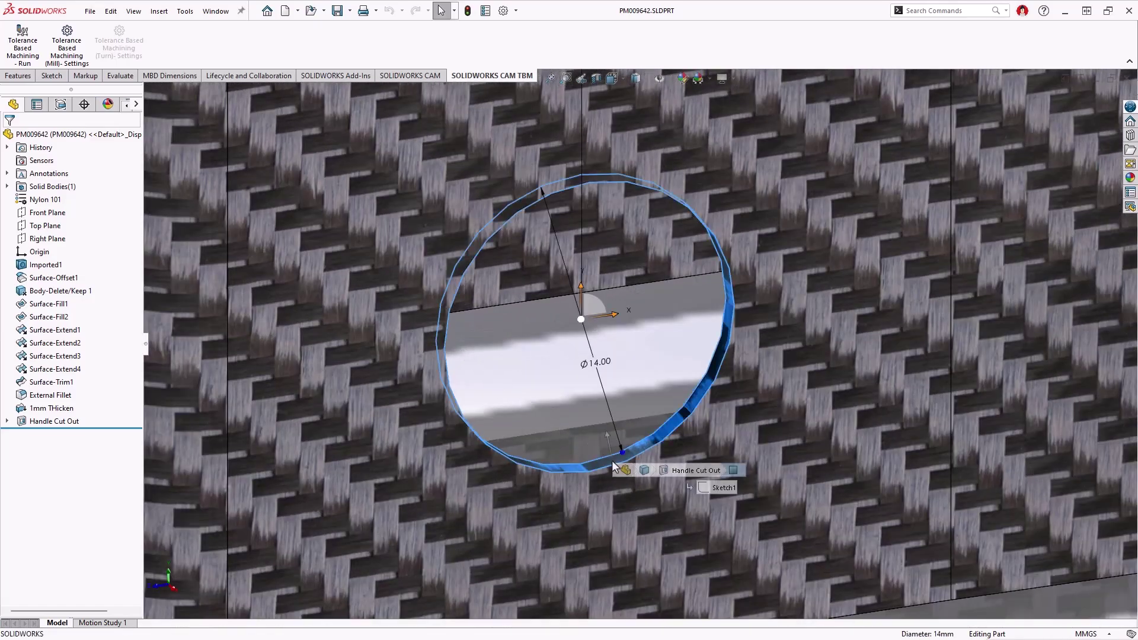
pyautogui.doubleClick(593, 369)
pyautogui.write('16')
pyautogui.press('Return')
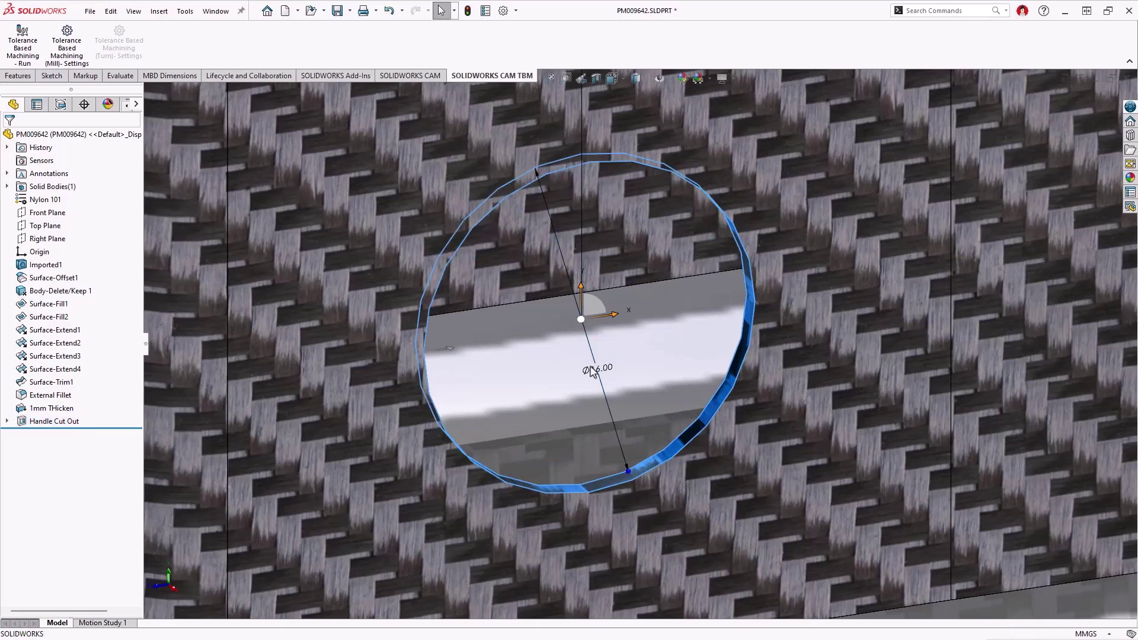
pyautogui.press('Escape')
# Step: Return to the PM009353 assembly and exit the component preview
pyautogui.scroll(5, 541, 356)
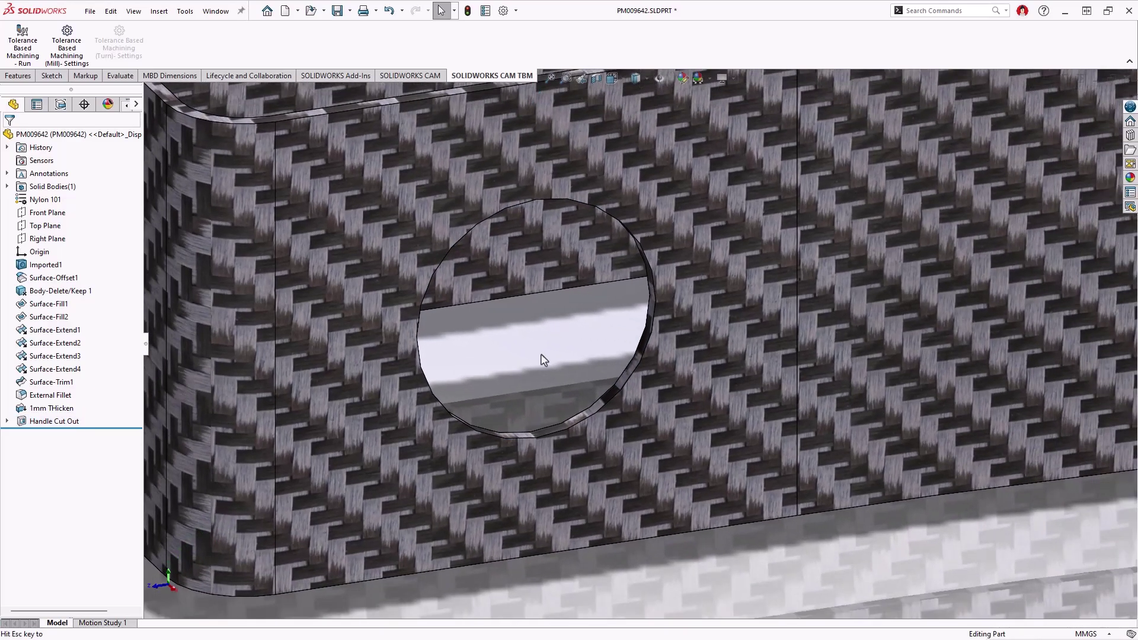
pyautogui.press('f')
pyautogui.hotkey('ctrl', 'Tab')
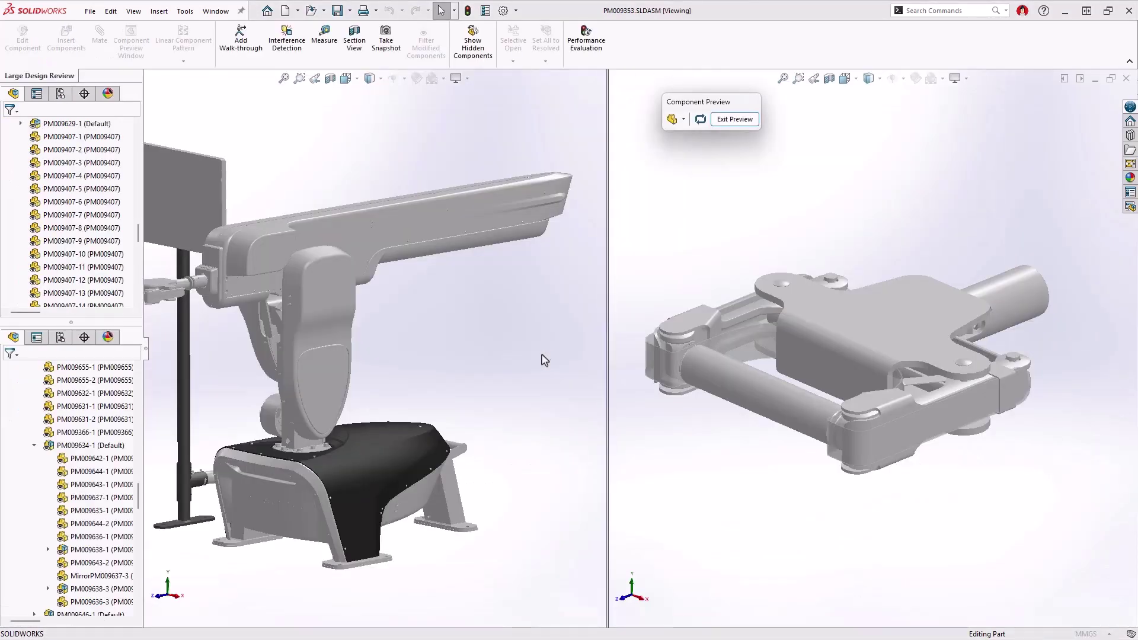
pyautogui.click(744, 124)
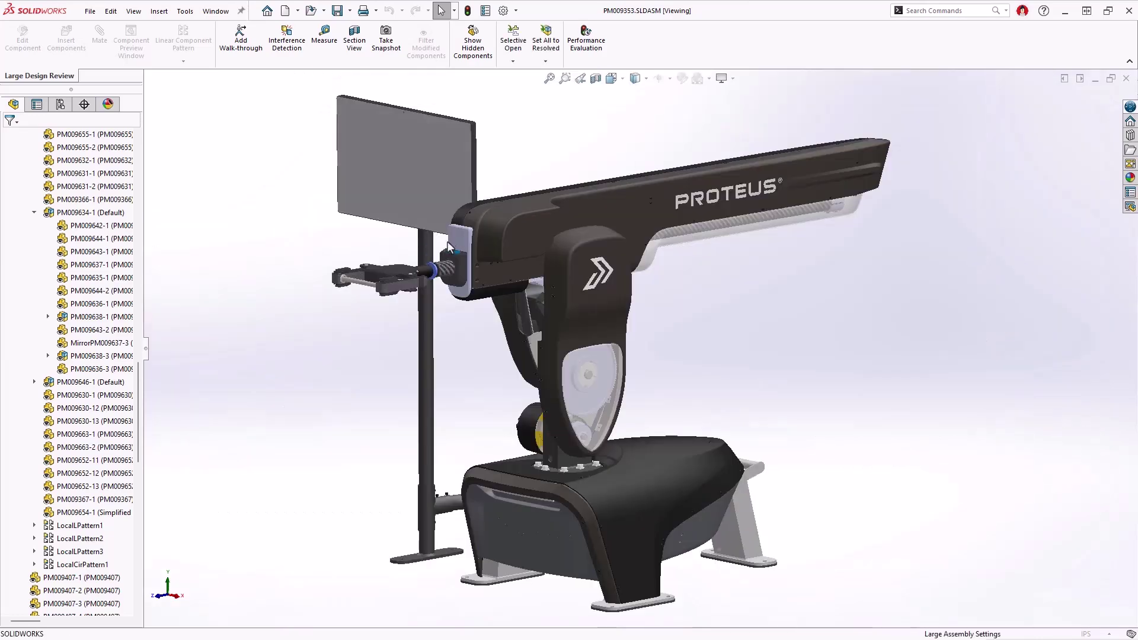
# Step: Open the handle subassembly PM009629-1 from the robot assembly in Resolved mode
pyautogui.click(397, 278)
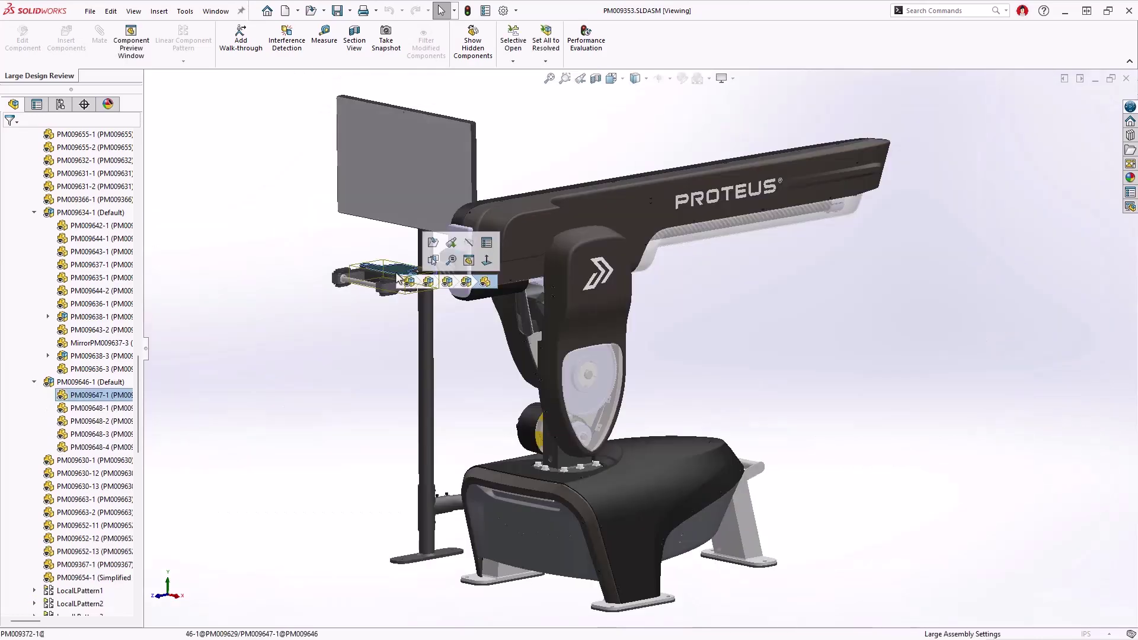
pyautogui.click(448, 283)
pyautogui.rightClick(450, 288)
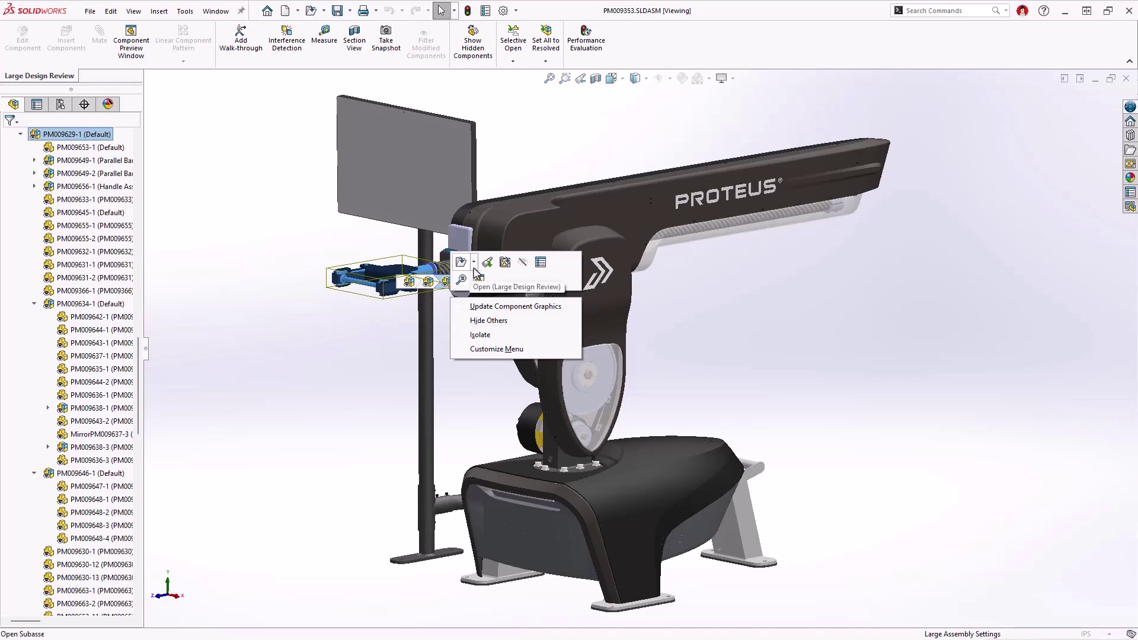
pyautogui.click(474, 265)
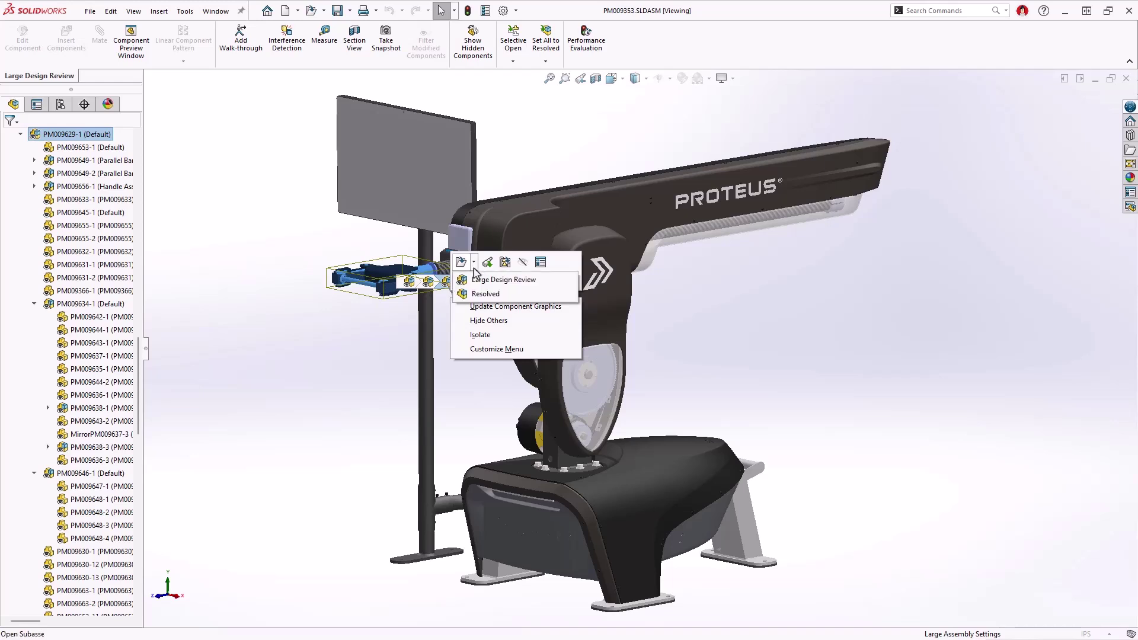
pyautogui.click(502, 295)
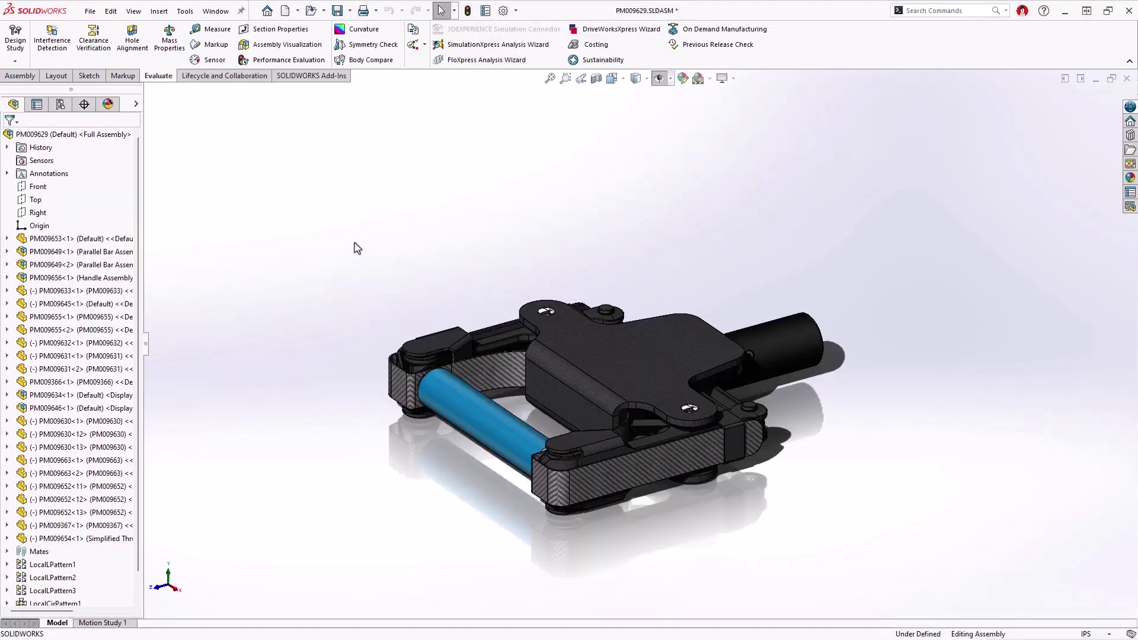
# Step: Switch the subassembly's display state to Bumper and from there to Parallel Bars
pyautogui.click(61, 107)
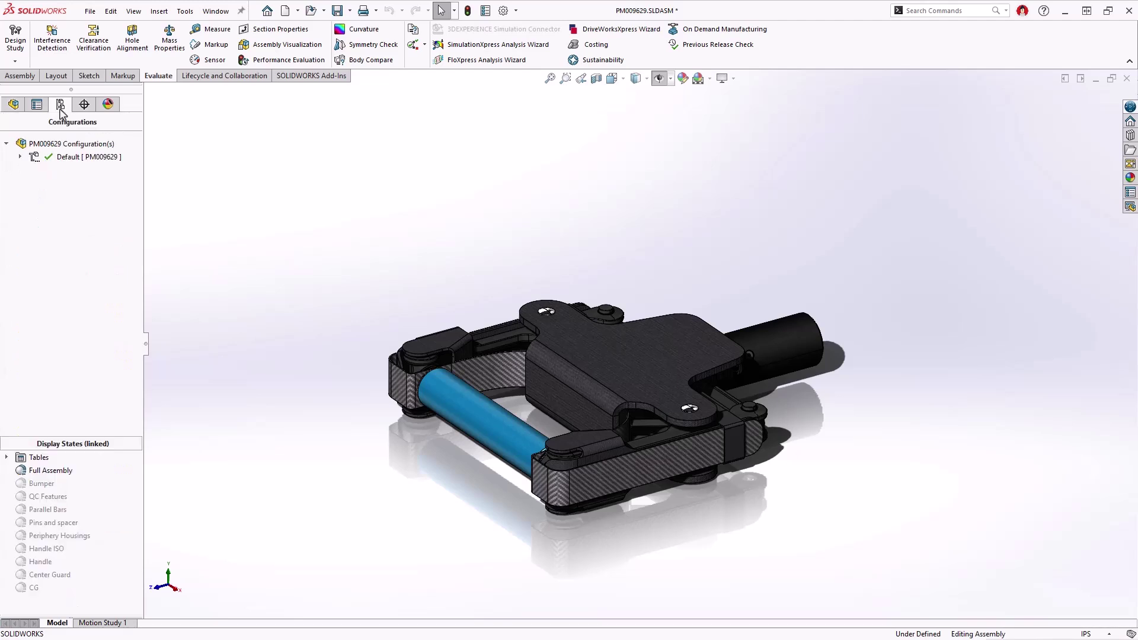
pyautogui.doubleClick(22, 484)
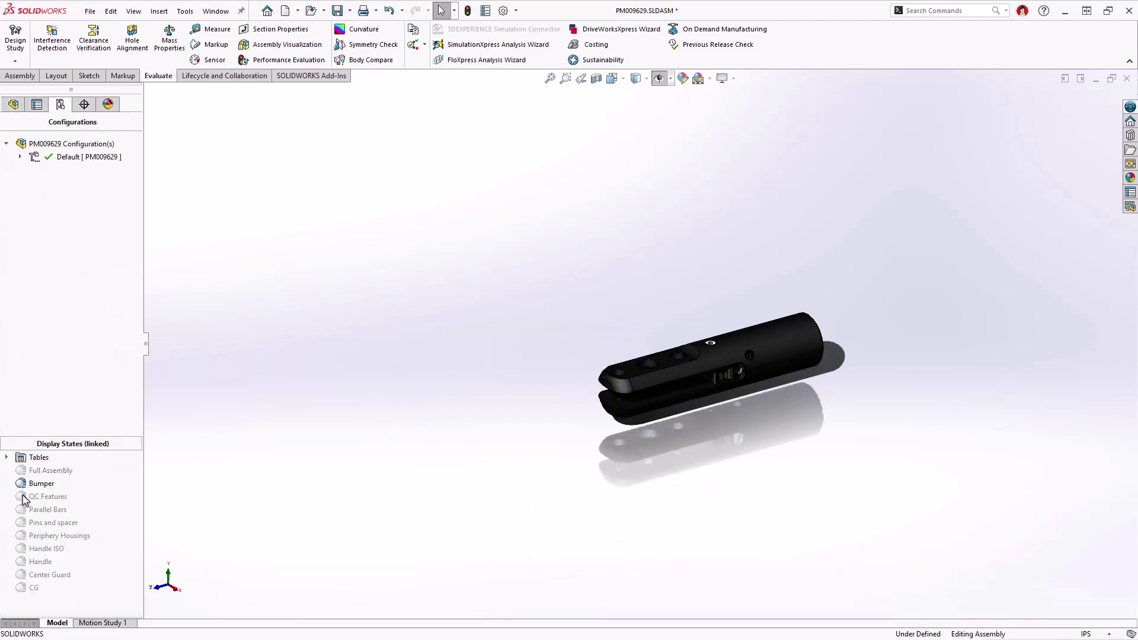
pyautogui.doubleClick(23, 512)
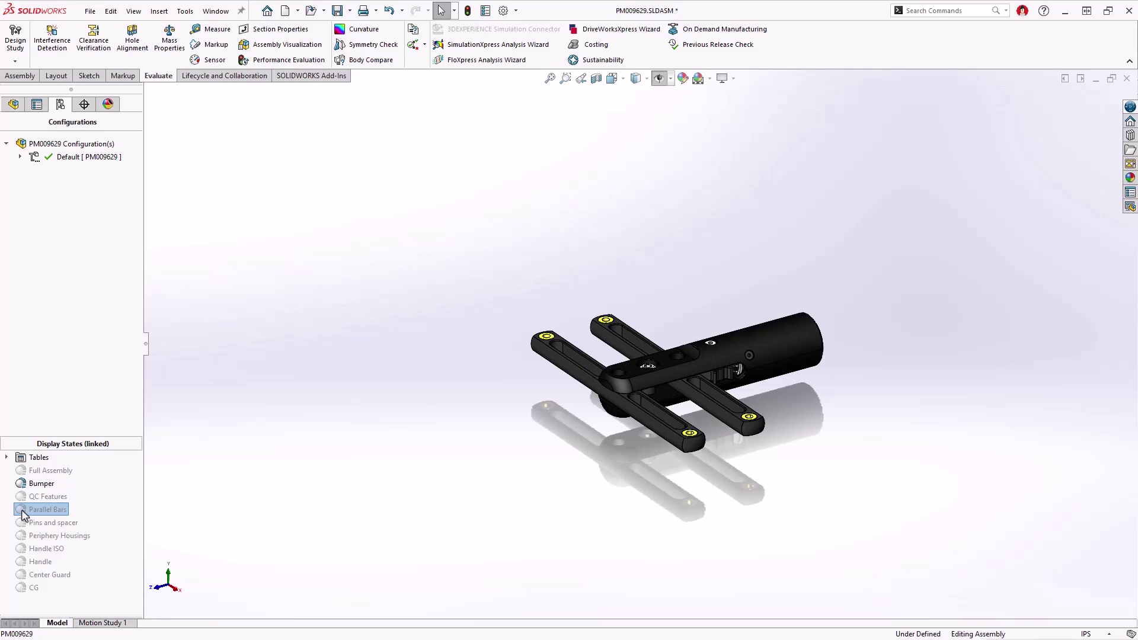
pyautogui.doubleClick(22, 511)
# Step: Open the Display State Table, limit it to the Hidden parameters and bring the Parallel Bars column into view
pyautogui.click(7, 458)
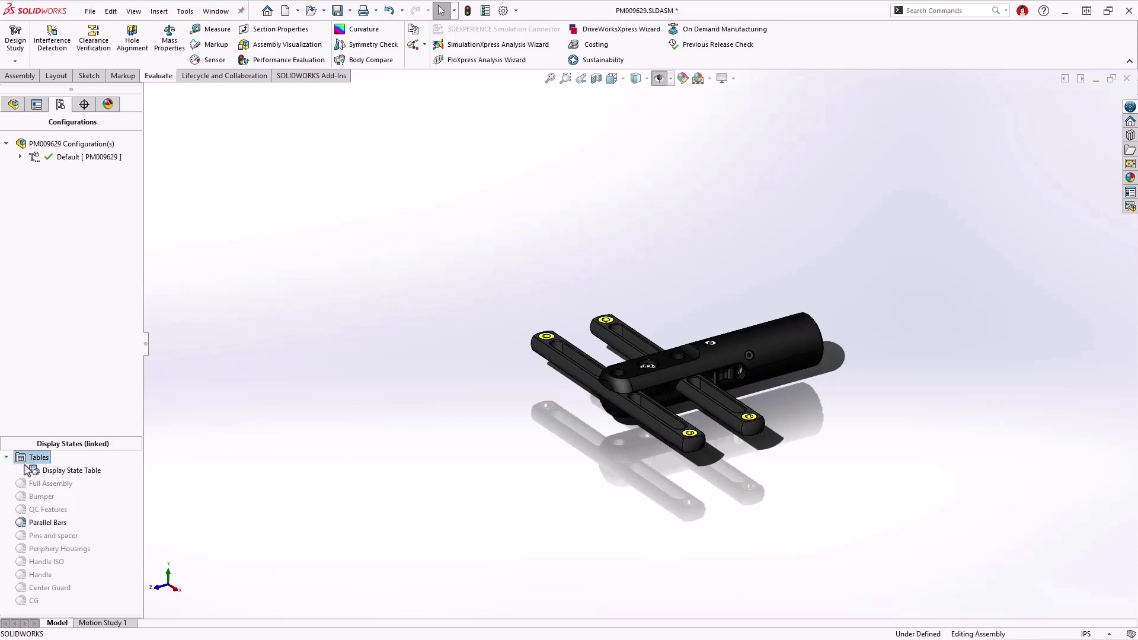
pyautogui.rightClick(28, 471)
pyautogui.click(77, 479)
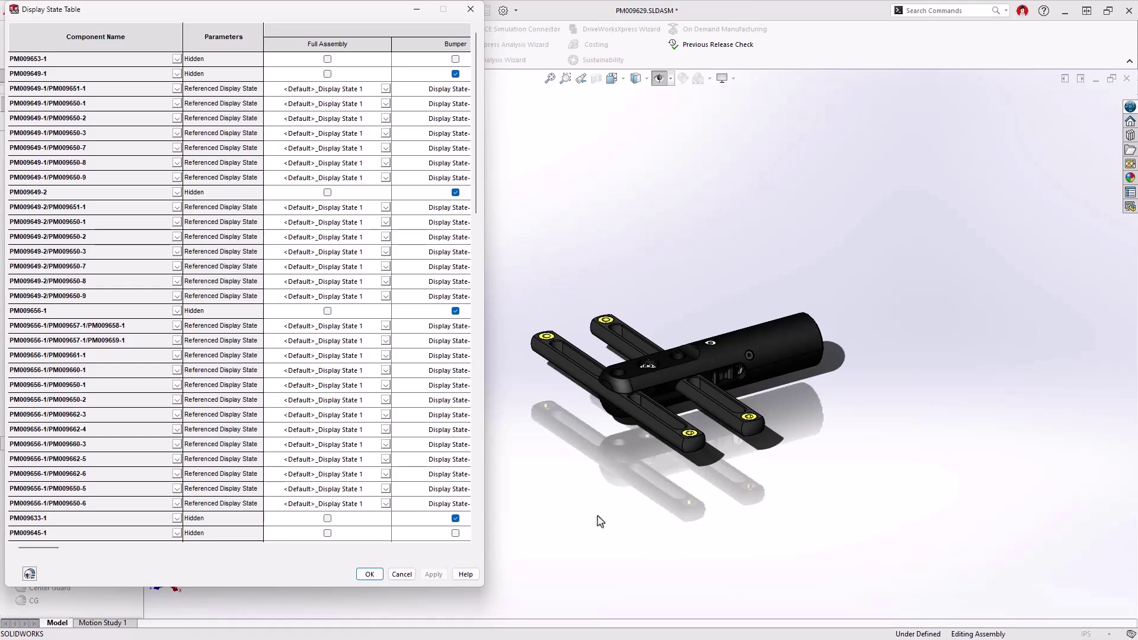
pyautogui.scroll(-5, 598, 520)
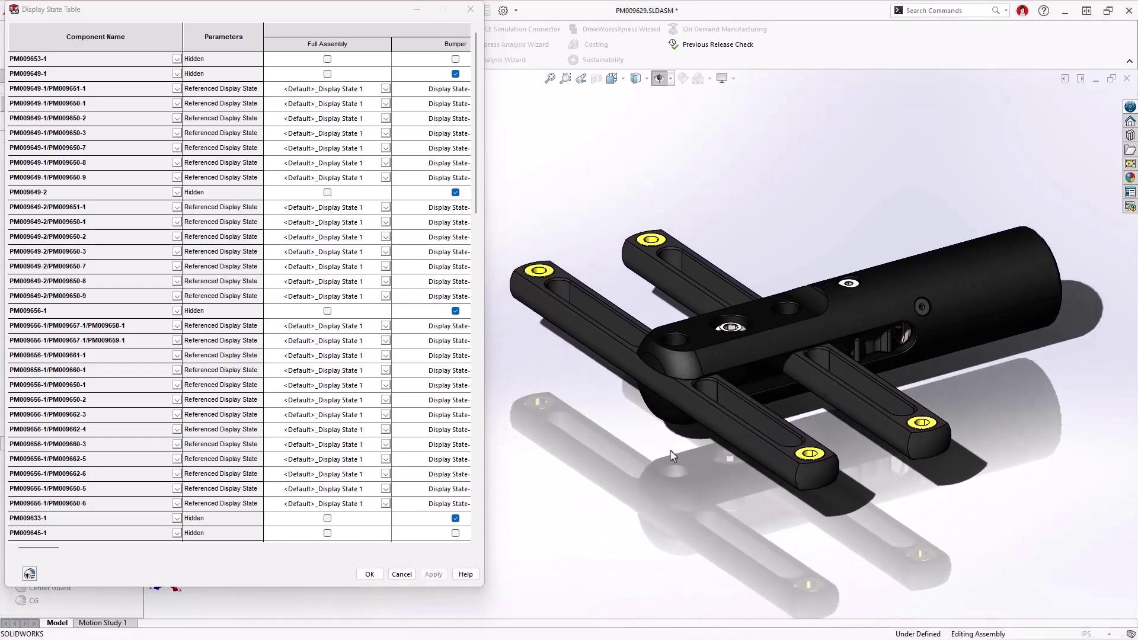
pyautogui.click(30, 574)
pyautogui.moveTo(48, 549); pyautogui.dragTo(157, 549)
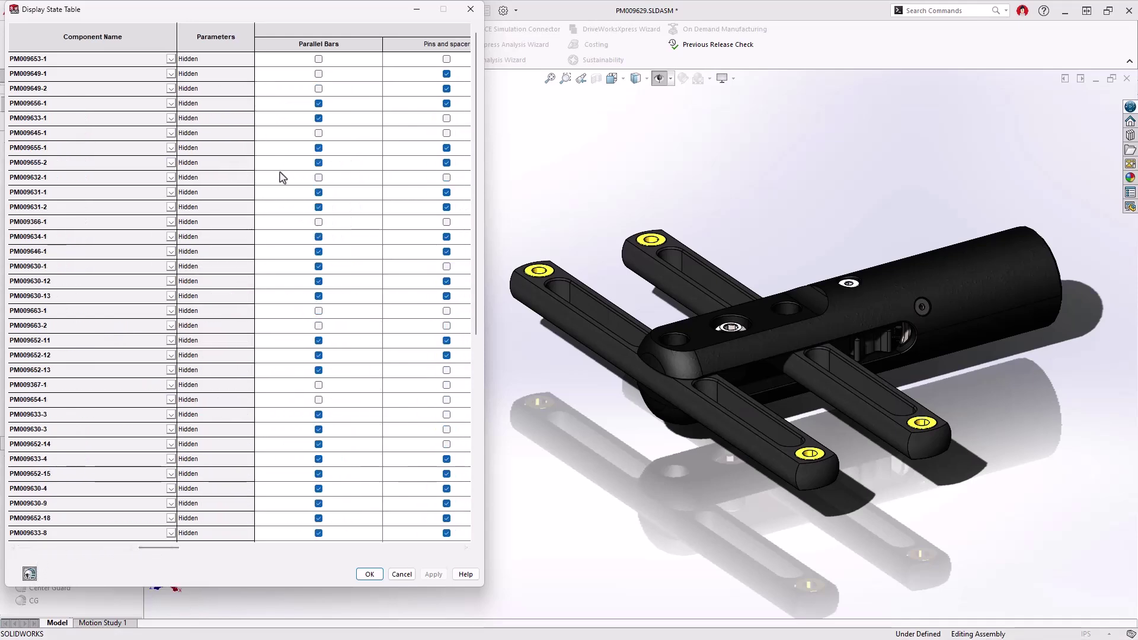
# Step: For the Parallel Bars state, show PM009656-1 and PM009633-1, hide PM009649-1 and PM009649-2, and apply the changes
pyautogui.click(319, 118)
pyautogui.click(319, 104)
pyautogui.click(319, 104)
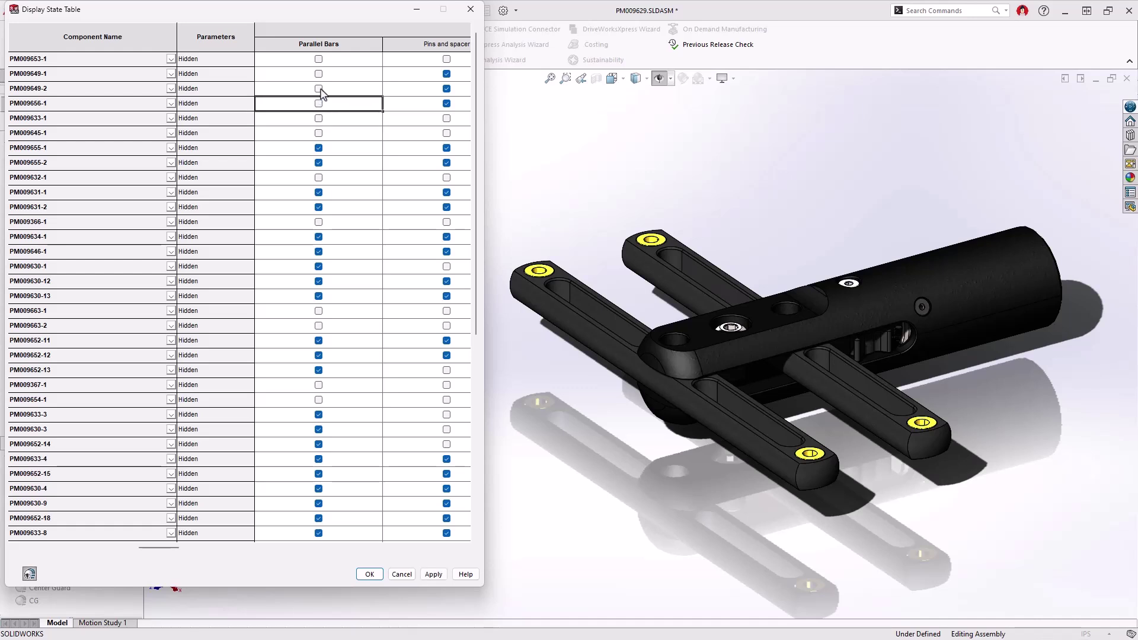
pyautogui.click(319, 88)
pyautogui.click(319, 74)
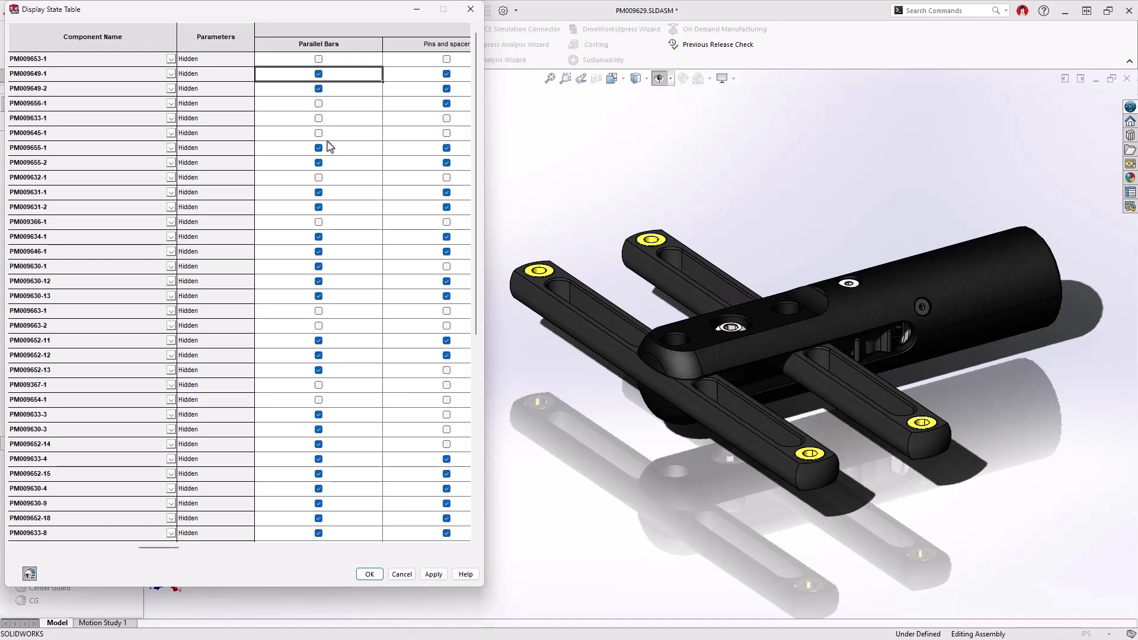
pyautogui.click(434, 575)
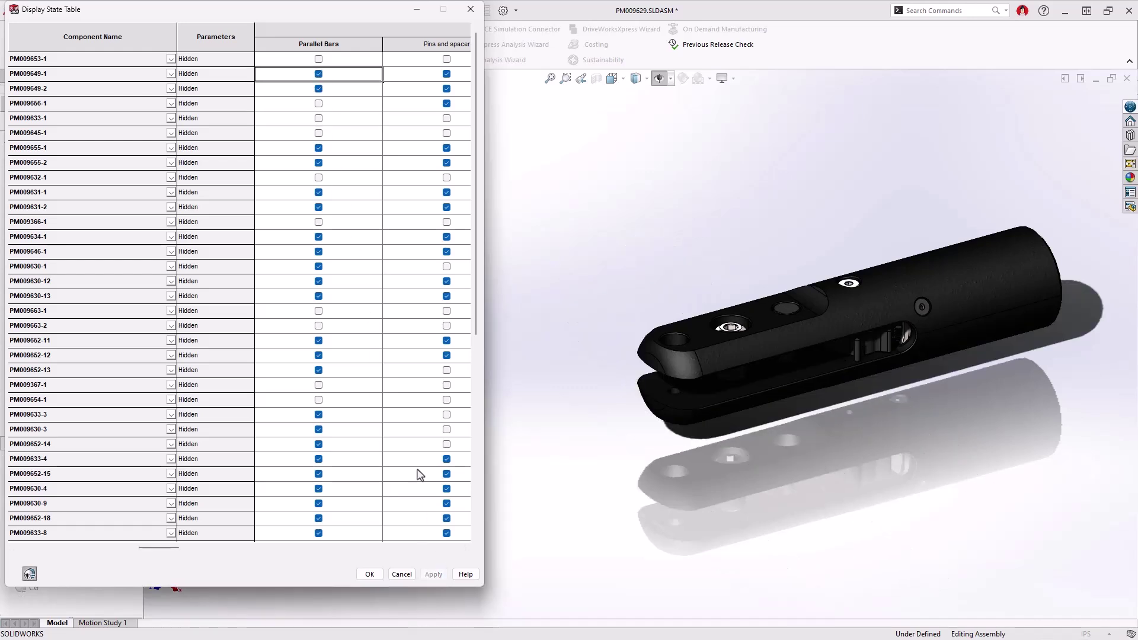
# Step: Hide PM009656-1 and PM009633-1 and show PM009649-1 and PM009649-2 again for Parallel Bars, apply, and close the table
pyautogui.click(318, 118)
pyautogui.click(318, 104)
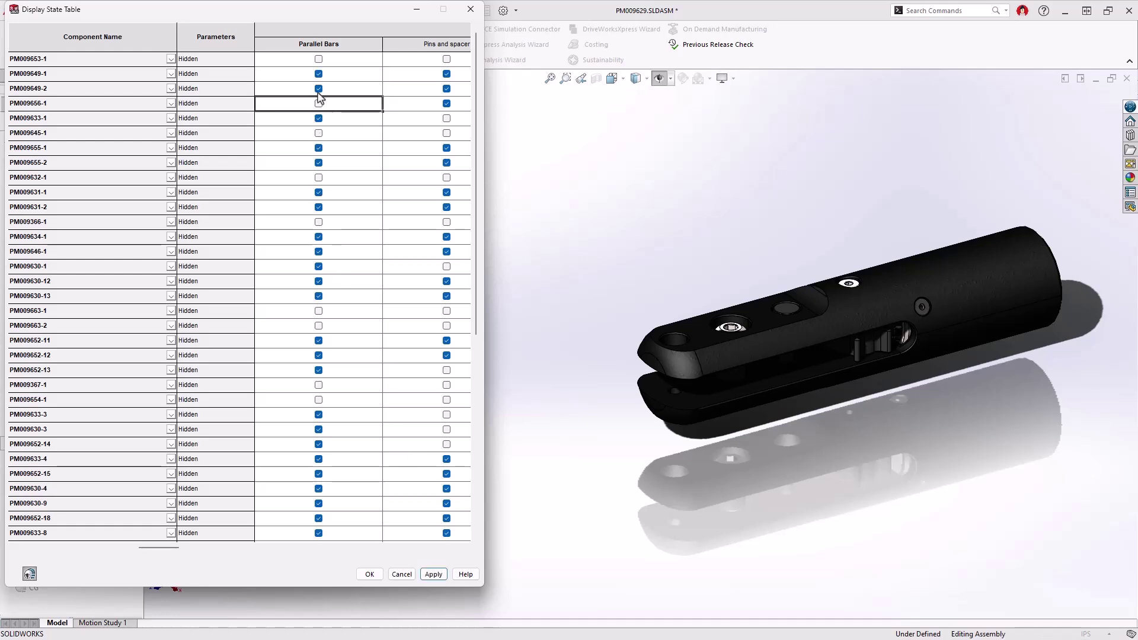
pyautogui.click(319, 89)
pyautogui.click(319, 73)
pyautogui.click(320, 109)
pyautogui.click(434, 574)
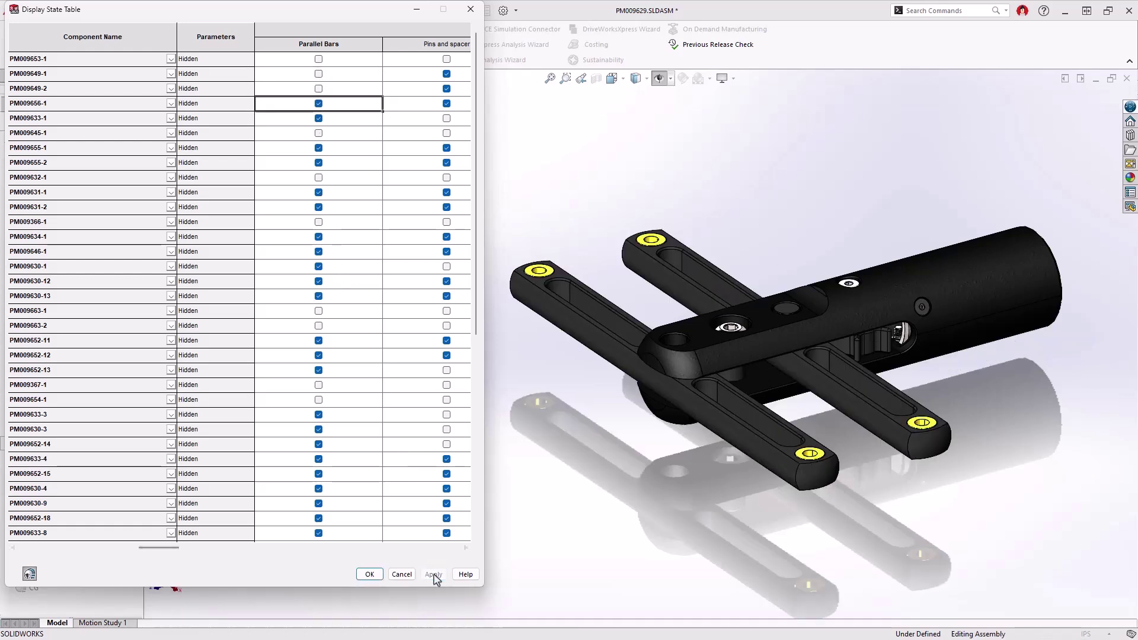
pyautogui.click(370, 574)
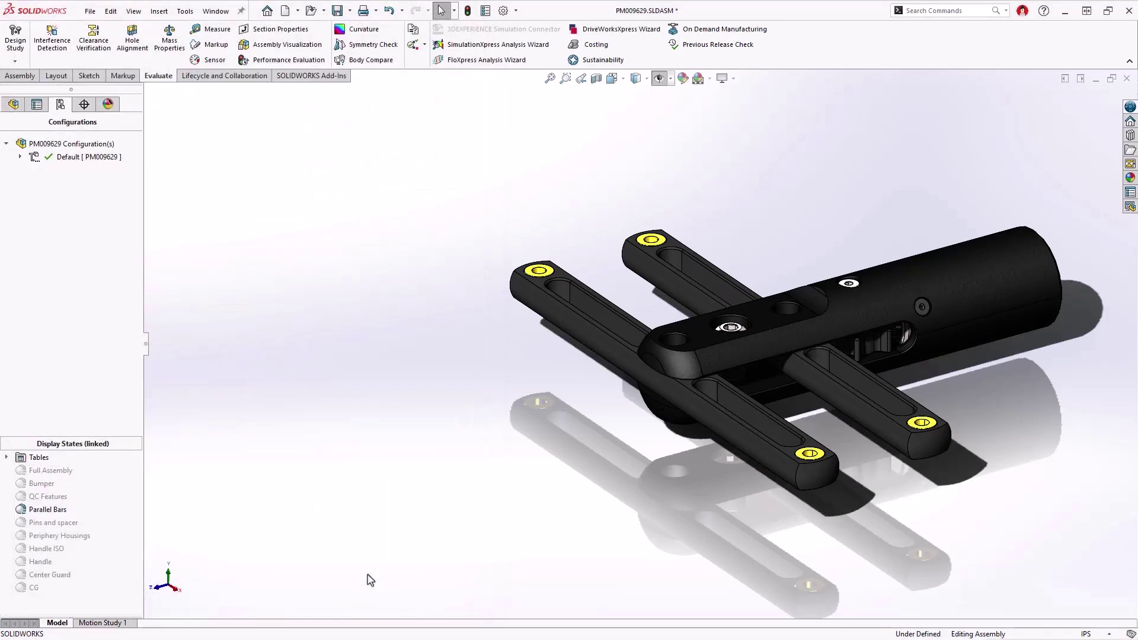
# Step: Close all open documents without saving the changes and open the Proteus Motion Document Group from the recent document groups
pyautogui.click(214, 11)
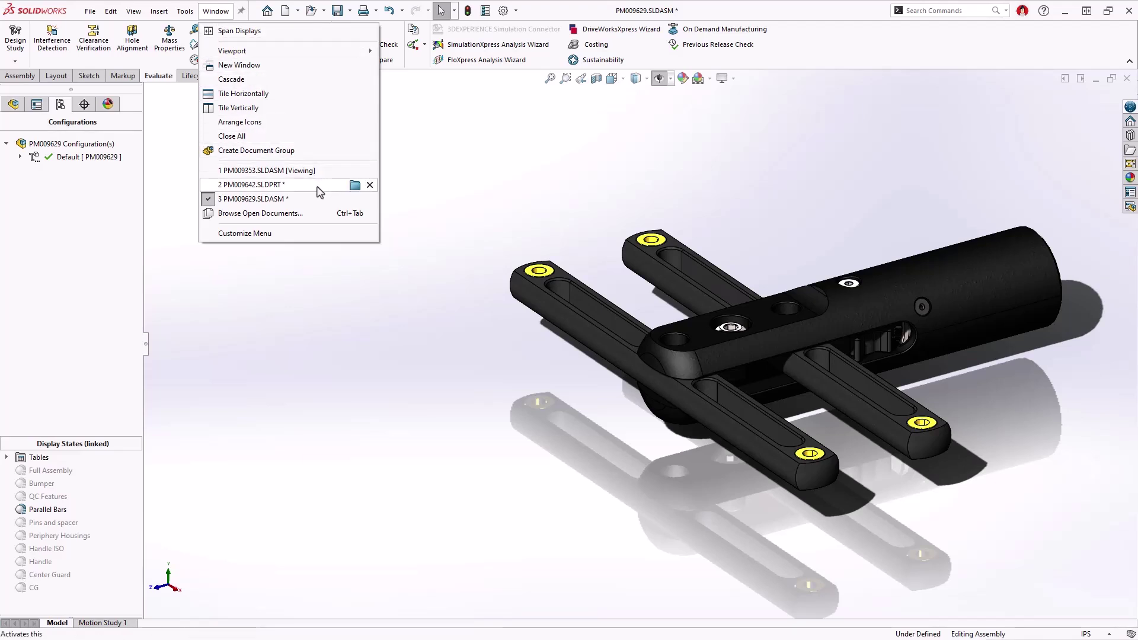
pyautogui.moveTo(314, 206)
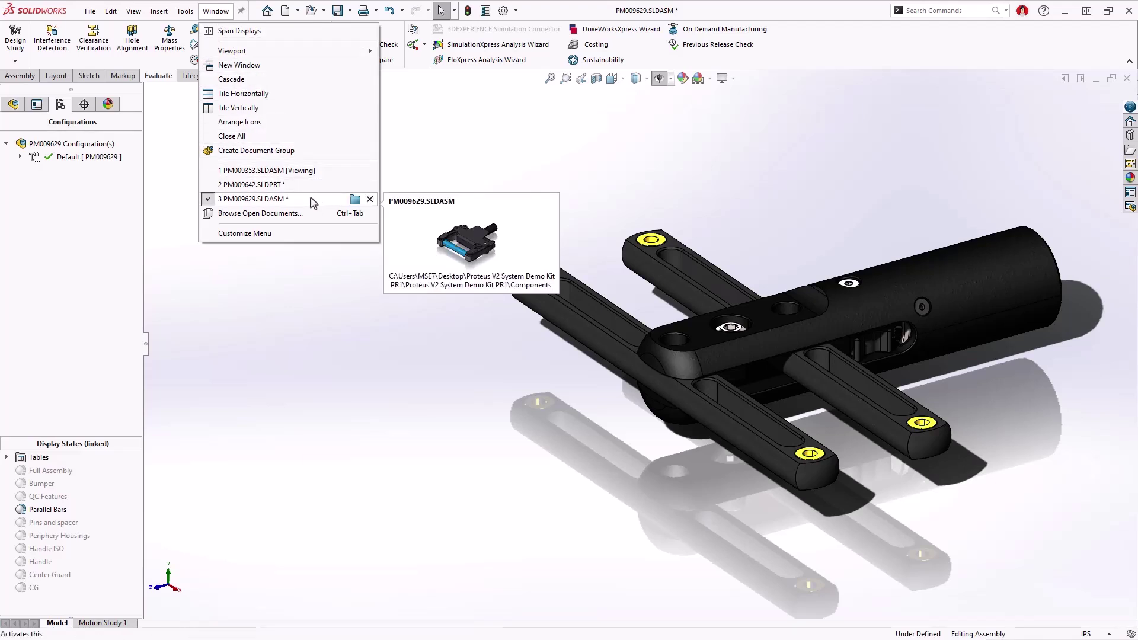
pyautogui.click(290, 137)
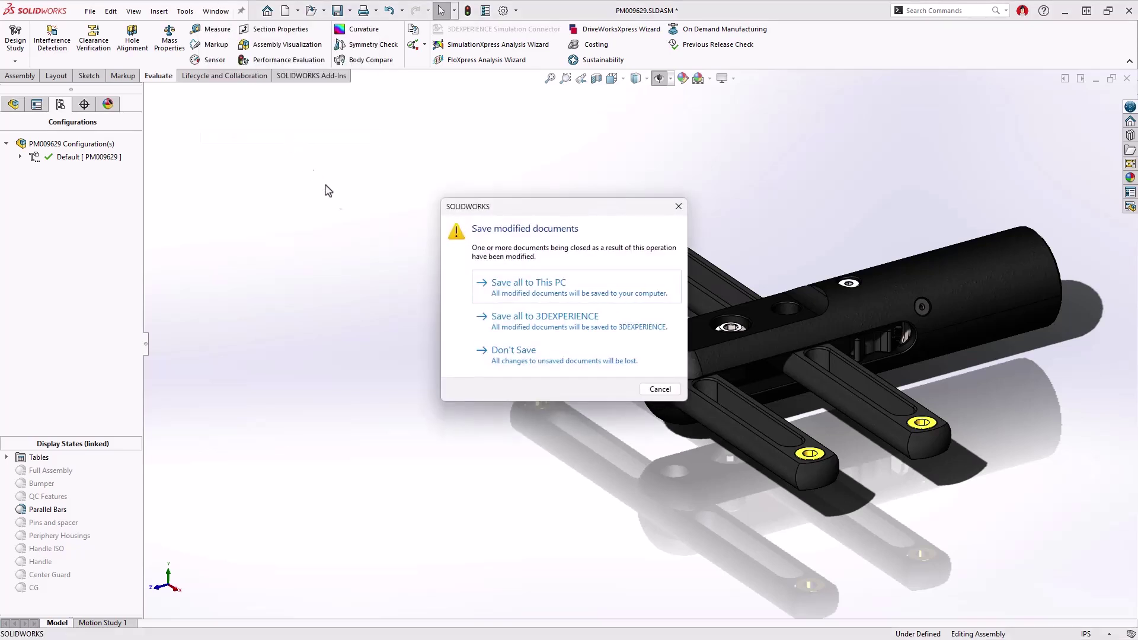
pyautogui.click(529, 363)
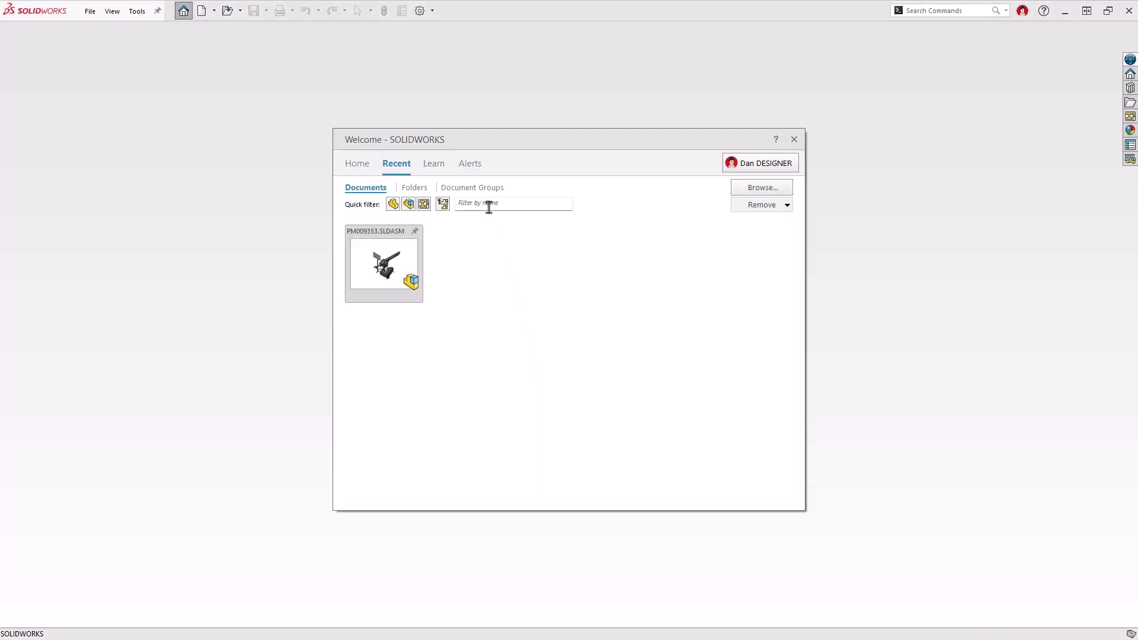
pyautogui.click(485, 189)
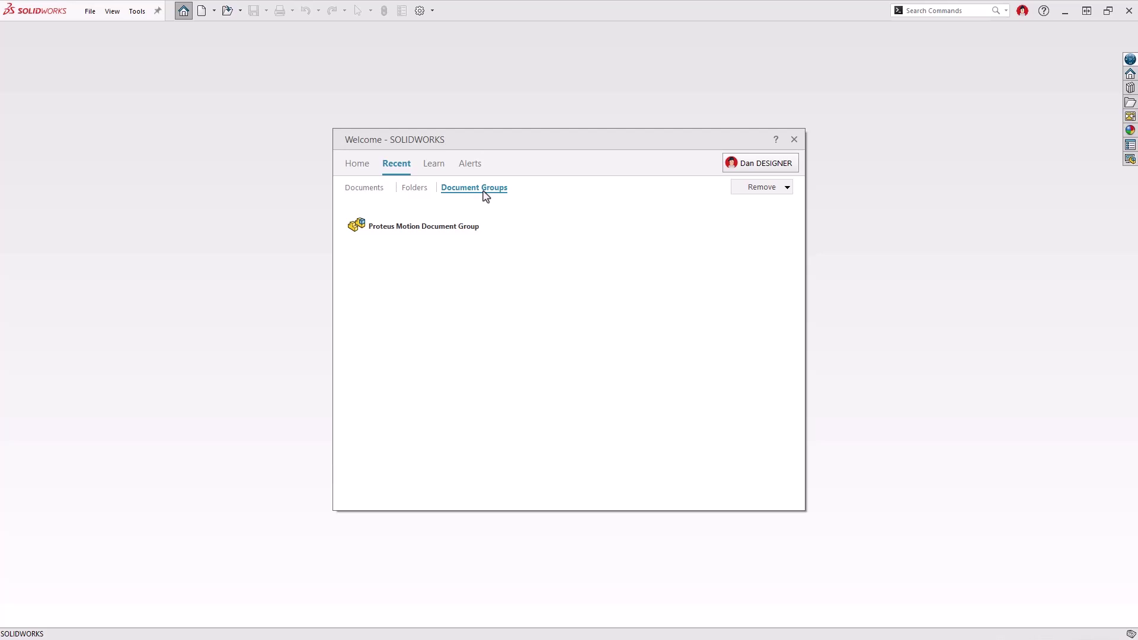
pyautogui.click(491, 231)
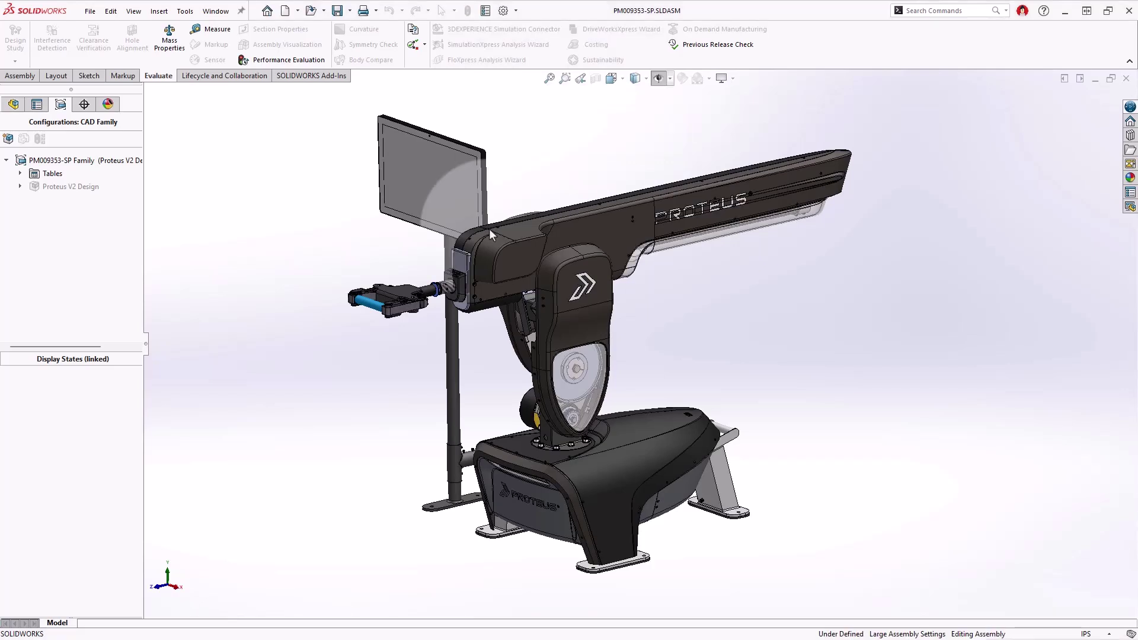
# Step: Switch to the linear belt assembly PM009425 and activate its Belt Clearance display state
pyautogui.hotkey('ctrl', 'Tab')
pyautogui.hotkey('ctrl', 'Tab')
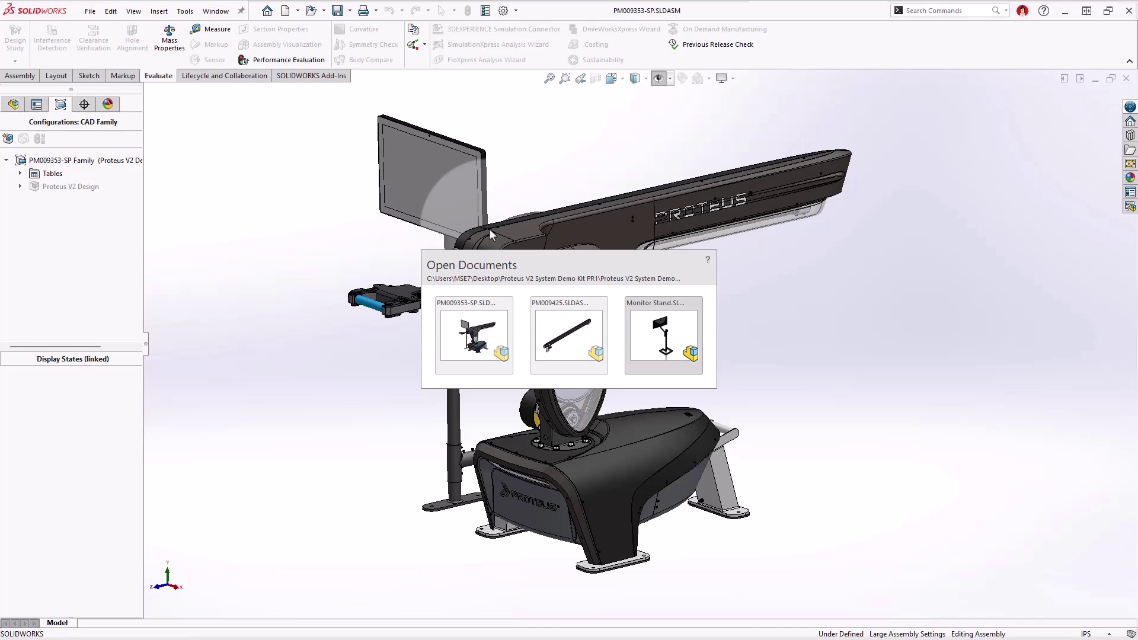
pyautogui.hotkey('ctrl', 'Tab')
pyautogui.hotkey('ctrl', 'Tab')
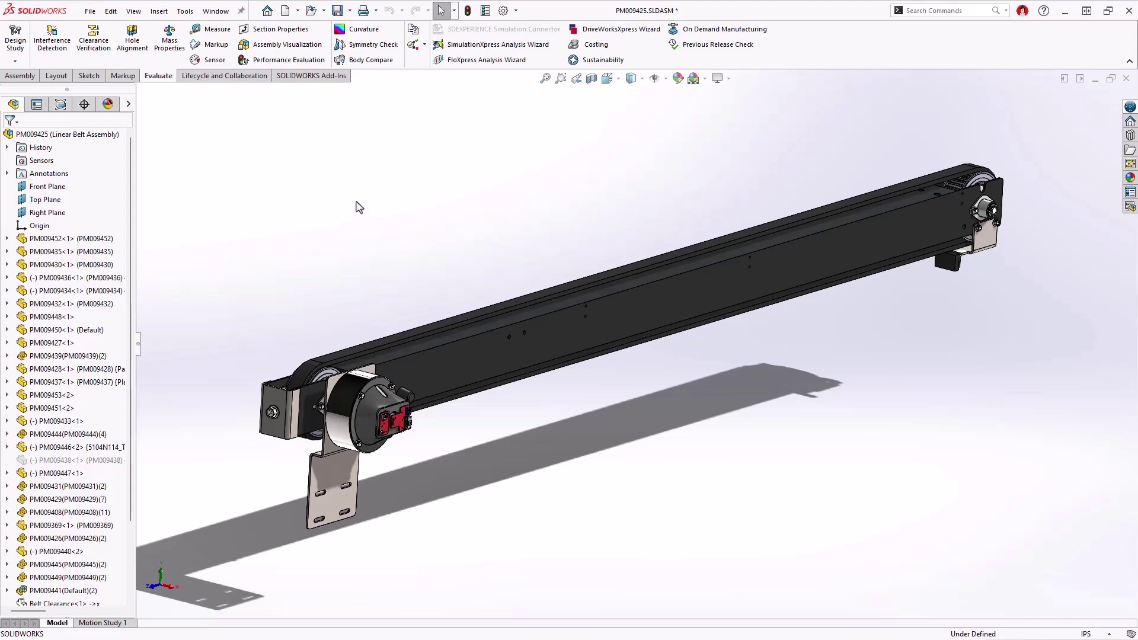
pyautogui.click(129, 106)
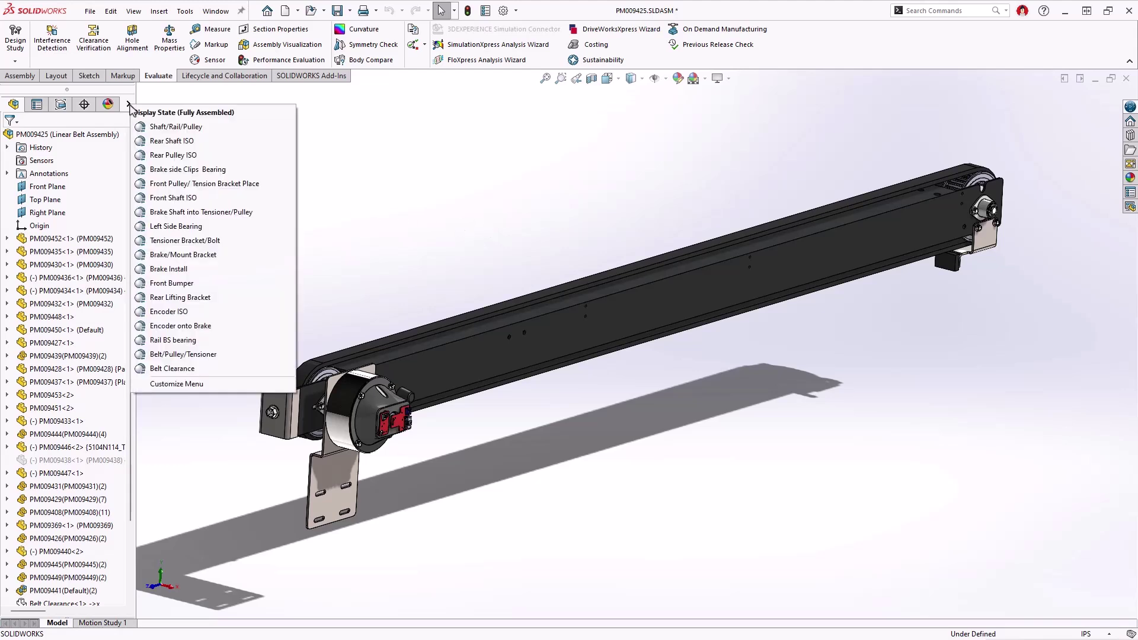
pyautogui.click(207, 368)
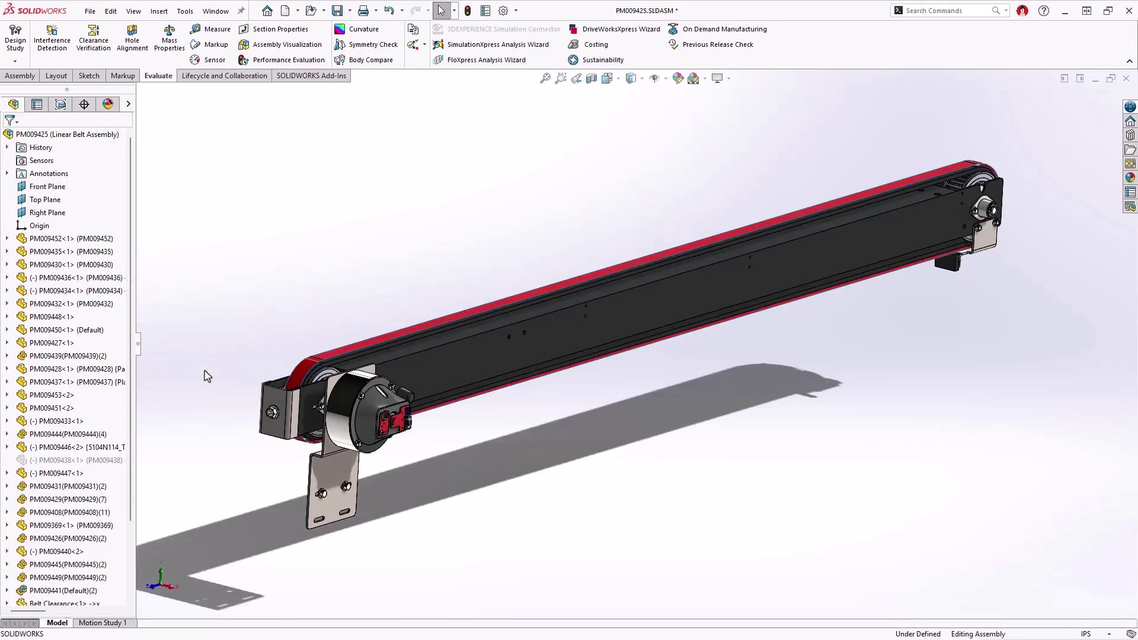
# Step: Run Interference Detection on only Belt Clearance, PM009435, PM009452, PM009430 and PM009427, and close the check
pyautogui.click(56, 48)
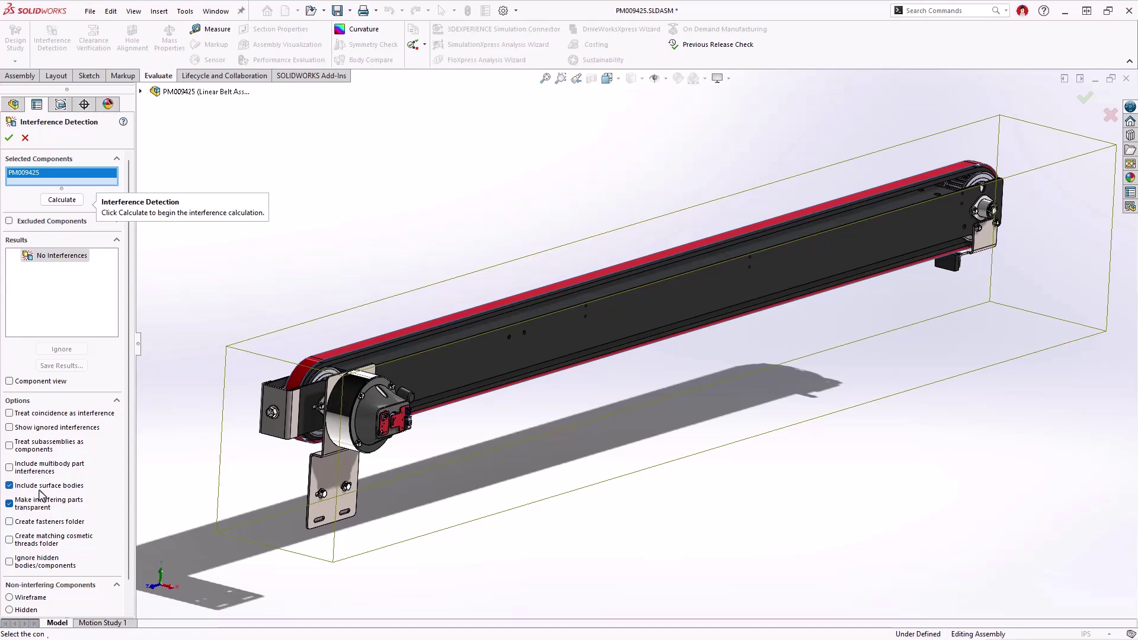
pyautogui.rightClick(95, 179)
pyautogui.click(117, 188)
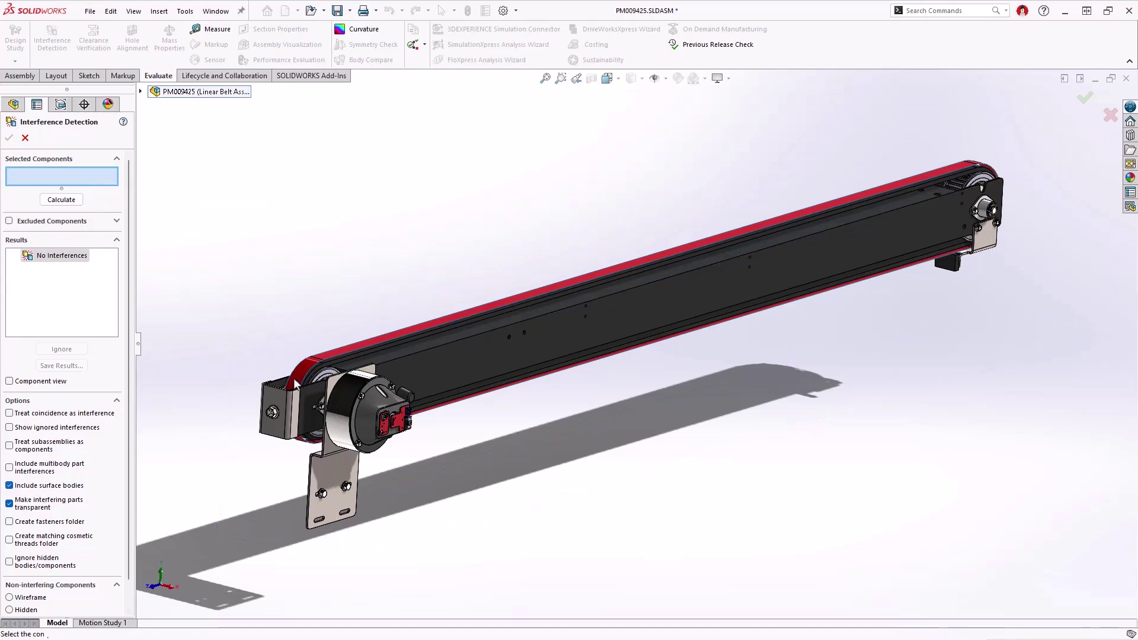
pyautogui.click(289, 412)
pyautogui.click(300, 411)
pyautogui.click(304, 410)
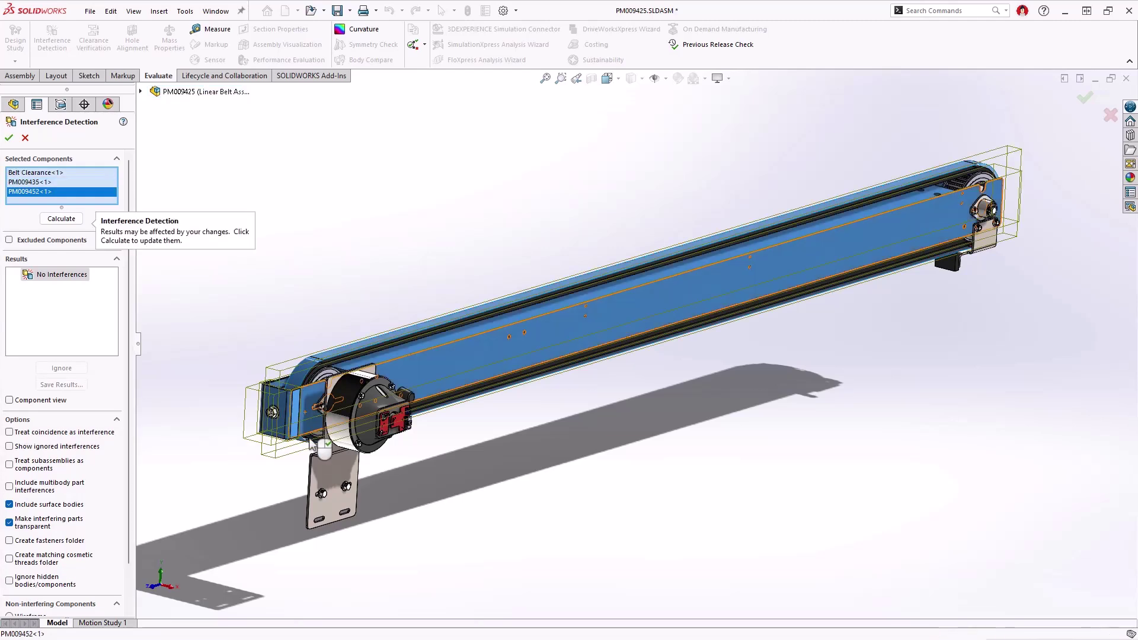
pyautogui.click(365, 471)
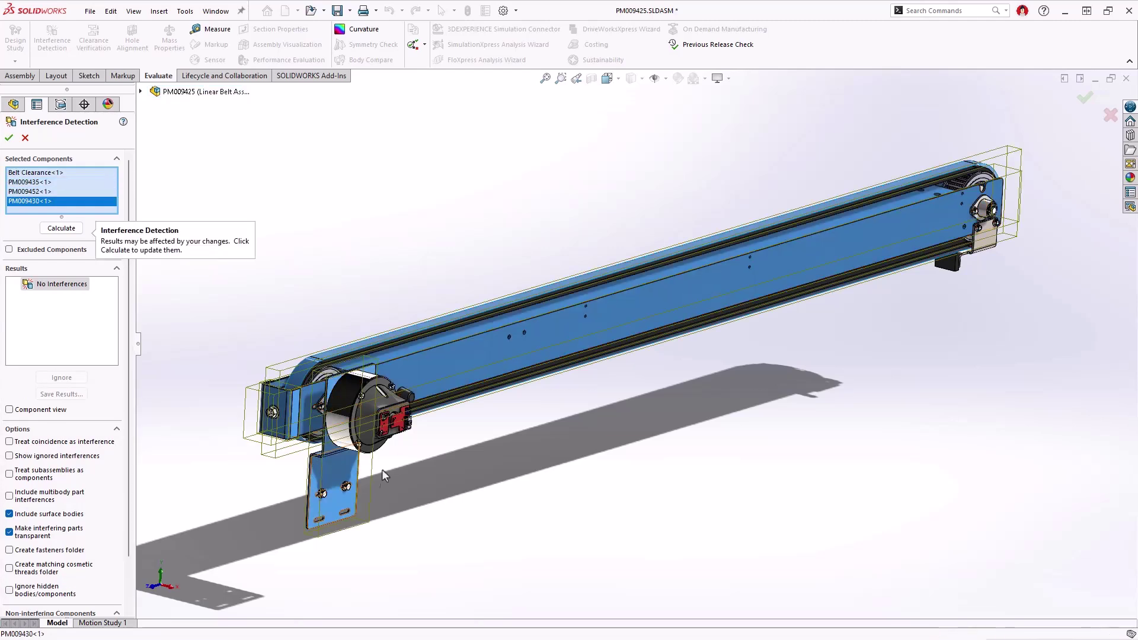
pyautogui.click(949, 268)
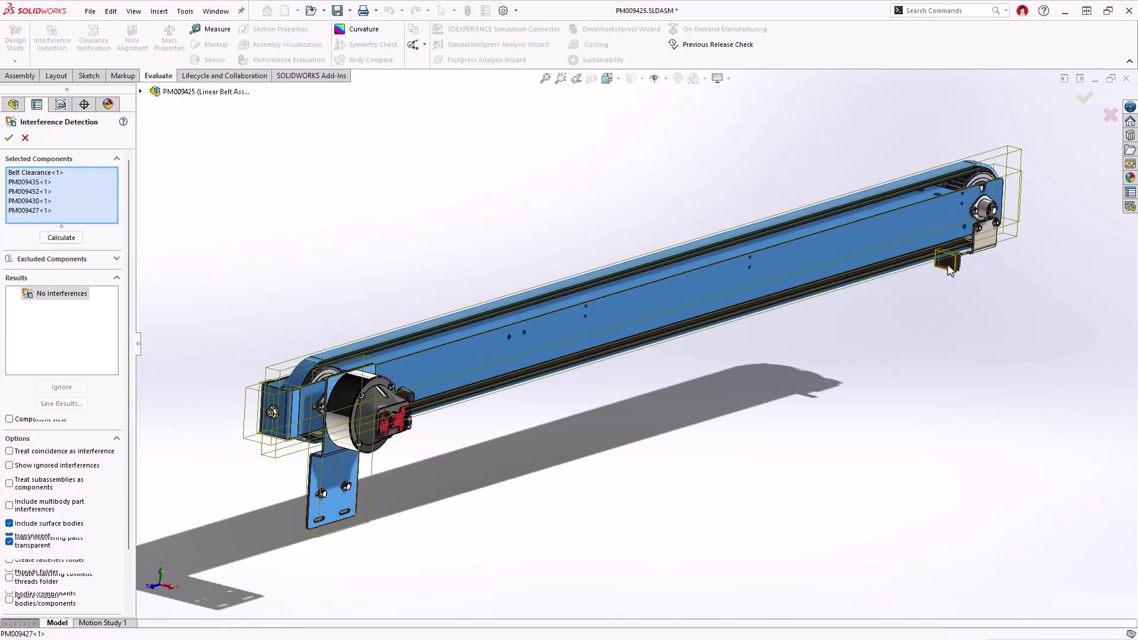
pyautogui.click(65, 237)
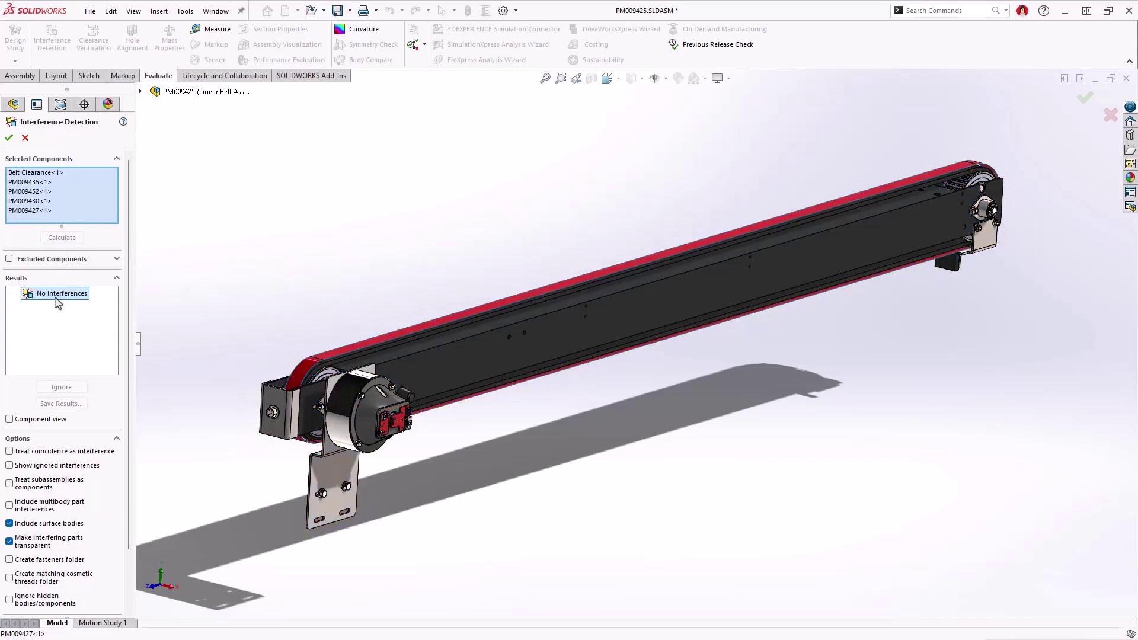
pyautogui.click(9, 139)
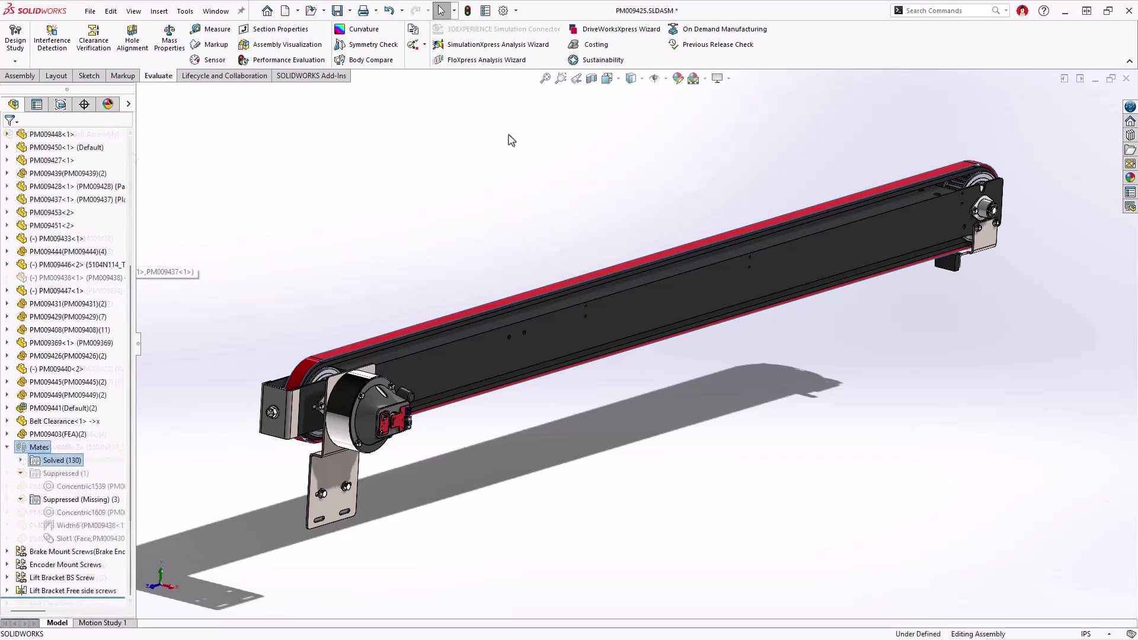
# Step: Copy flange screw PM009403<1> with its mates into the bracket's lower-left slot, using the bracket's front face for the coincident mate
pyautogui.click(561, 79)
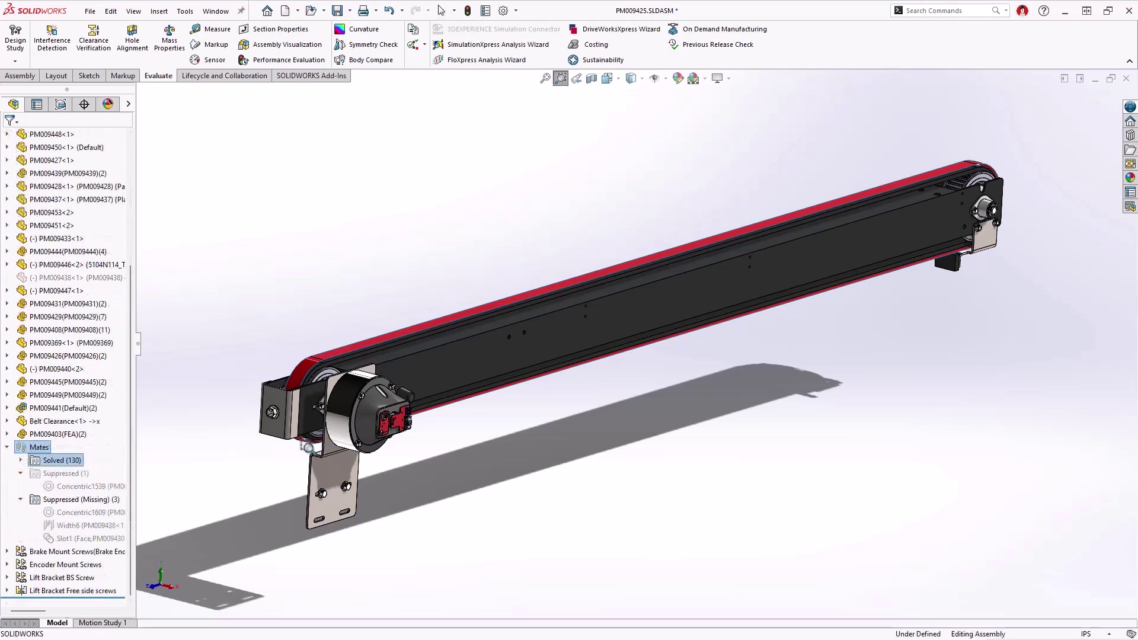
pyautogui.moveTo(285, 452); pyautogui.dragTo(382, 537)
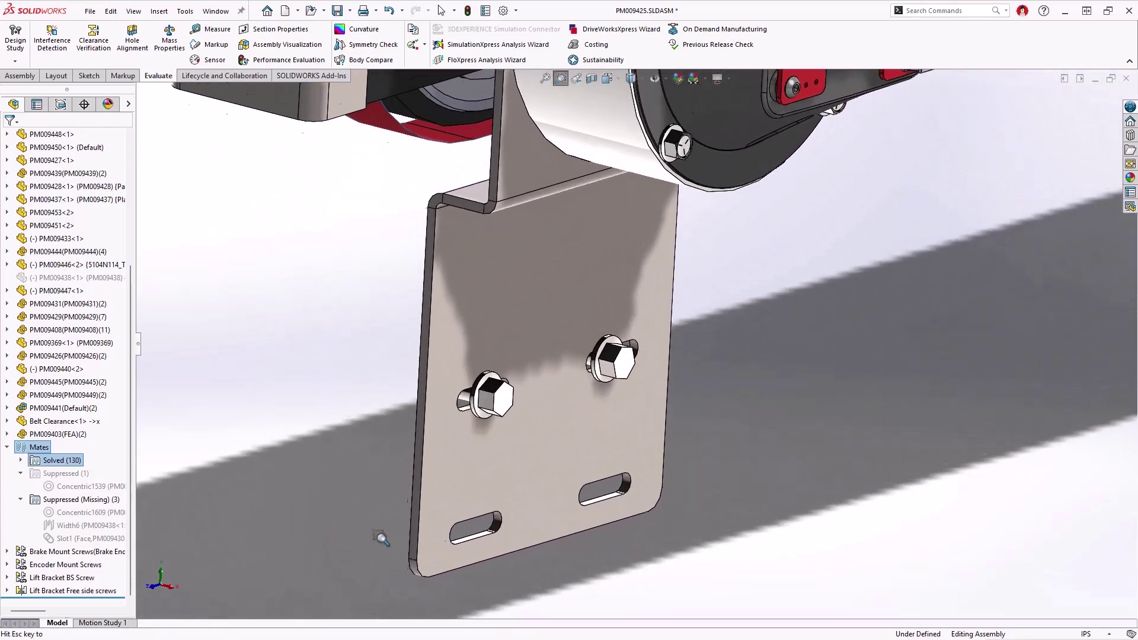
pyautogui.press('Escape')
pyautogui.press('Escape')
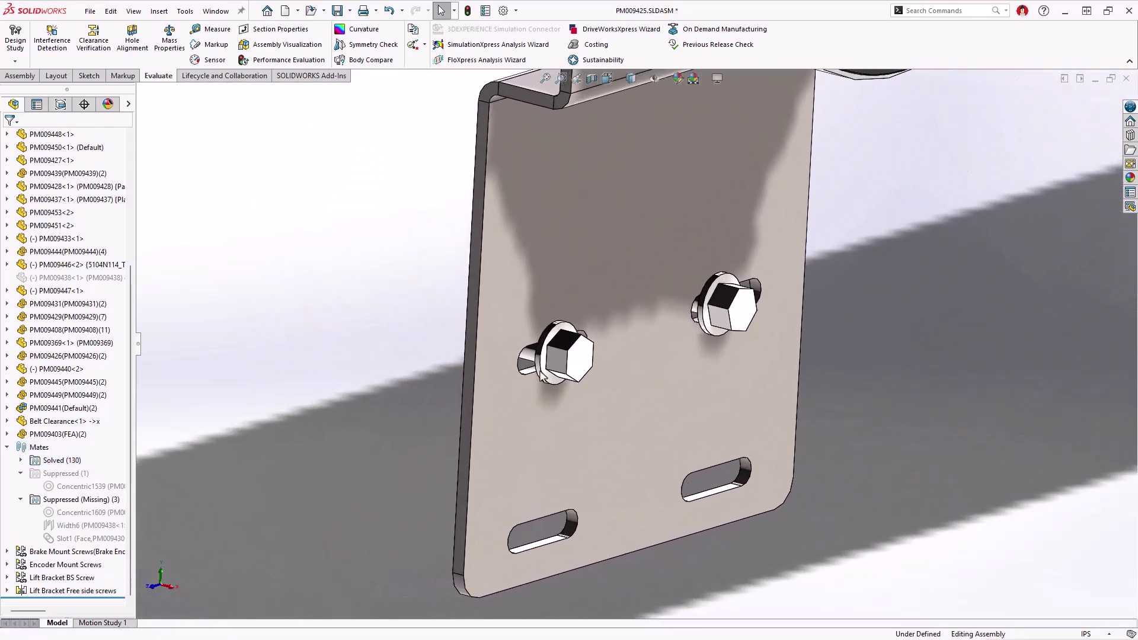
pyautogui.rightClick(551, 366)
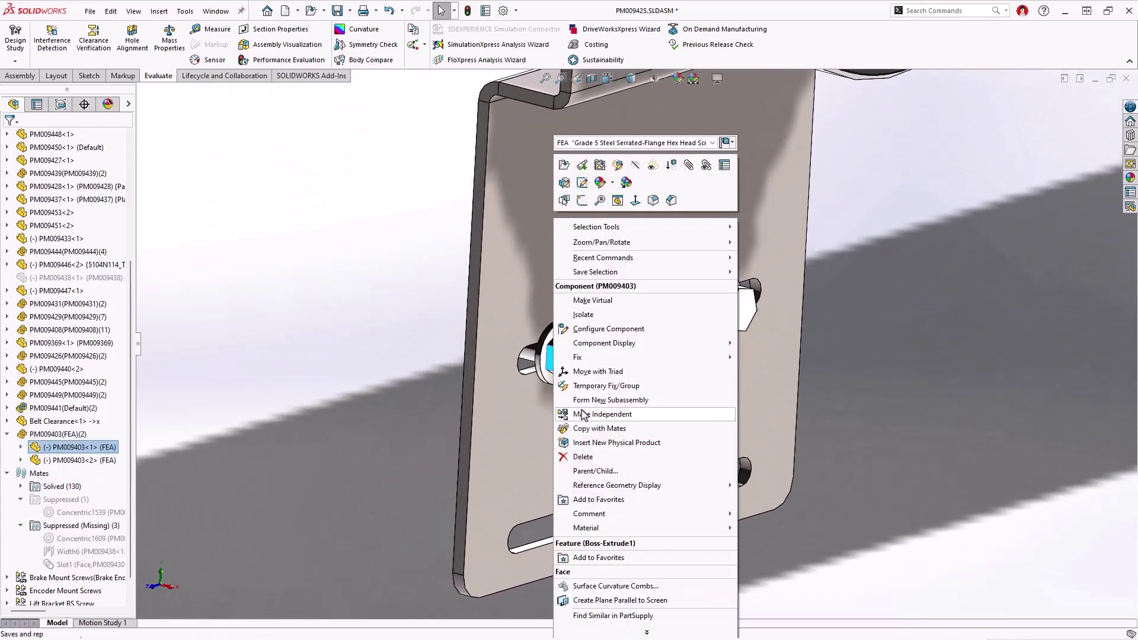
pyautogui.click(593, 427)
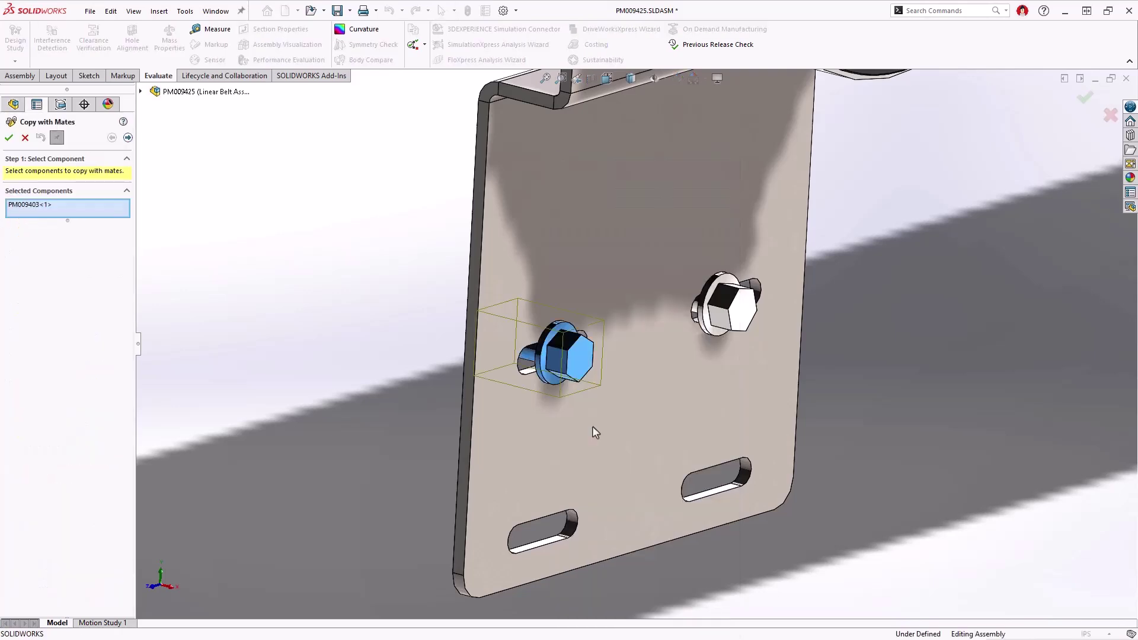
pyautogui.click(531, 549)
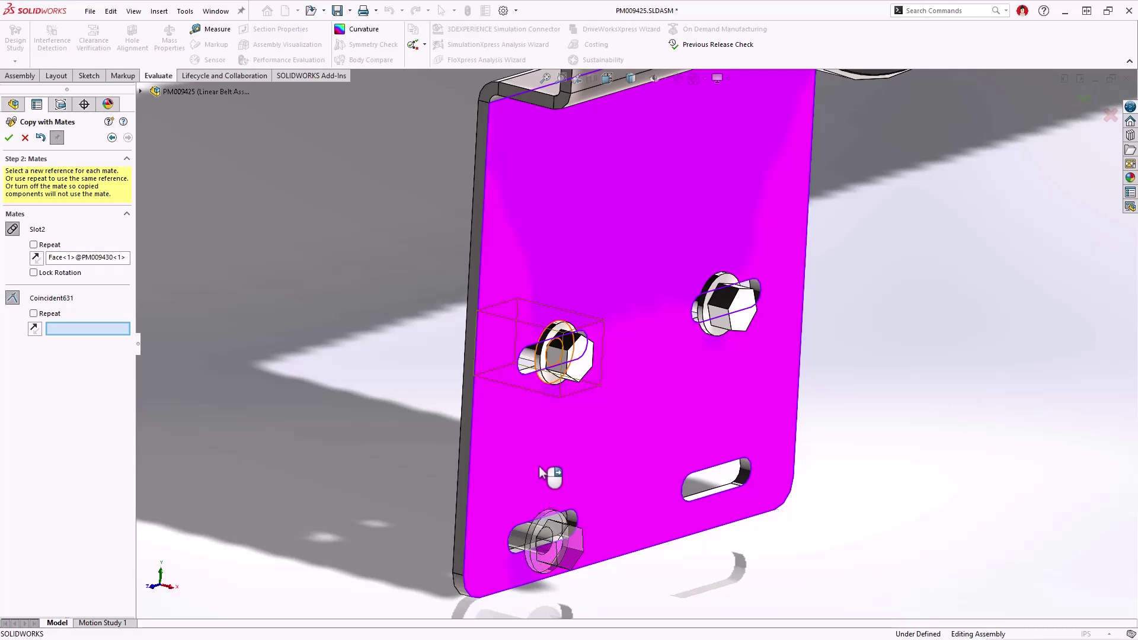
pyautogui.click(539, 465)
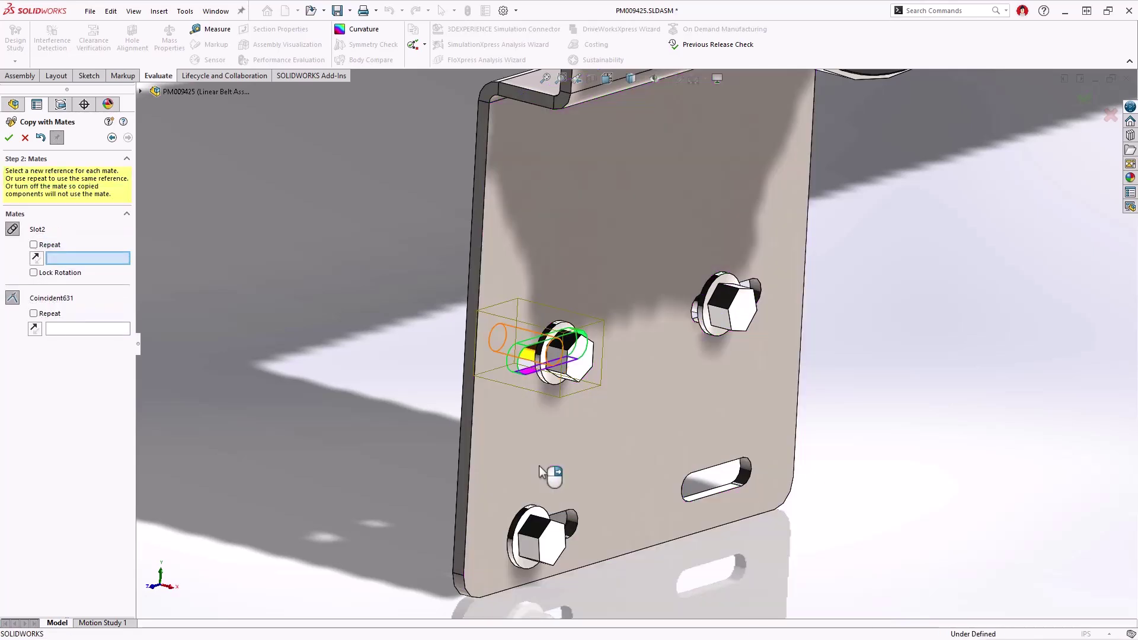
# Step: Place another mated screw copy in the bracket's lower-right slot against the front face and end Copy with Mates
pyautogui.click(715, 494)
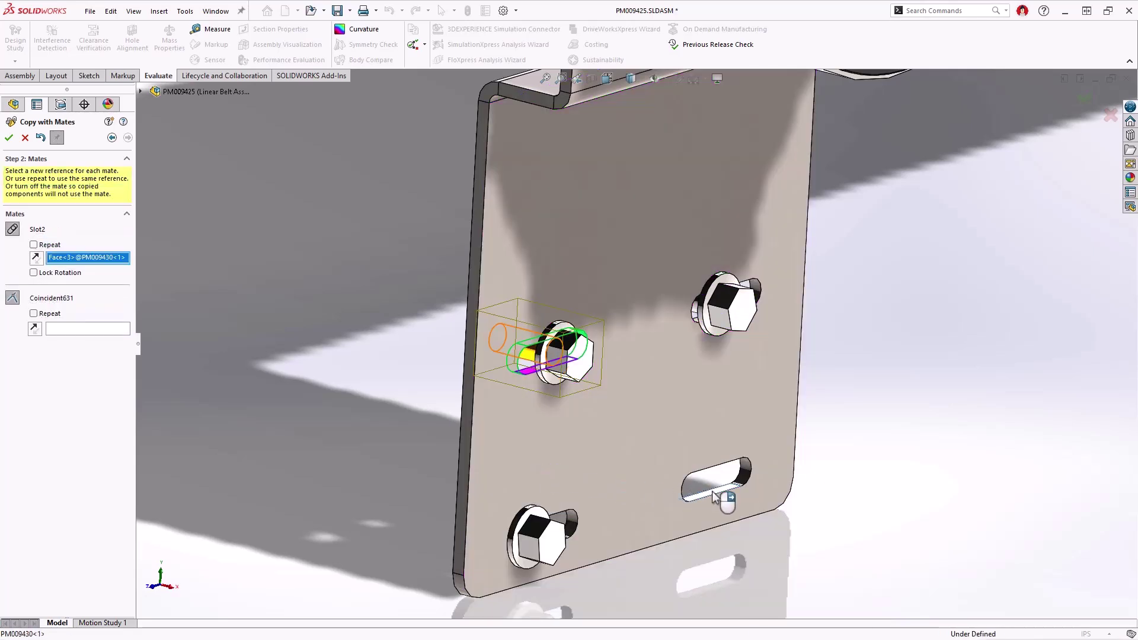
pyautogui.click(679, 439)
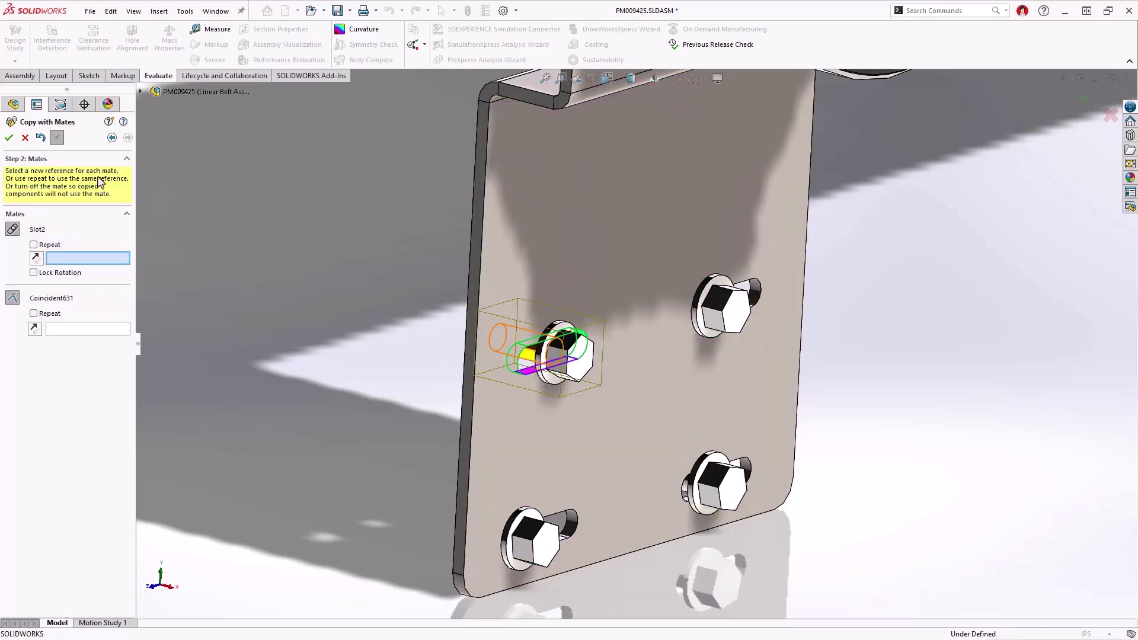
pyautogui.click(27, 140)
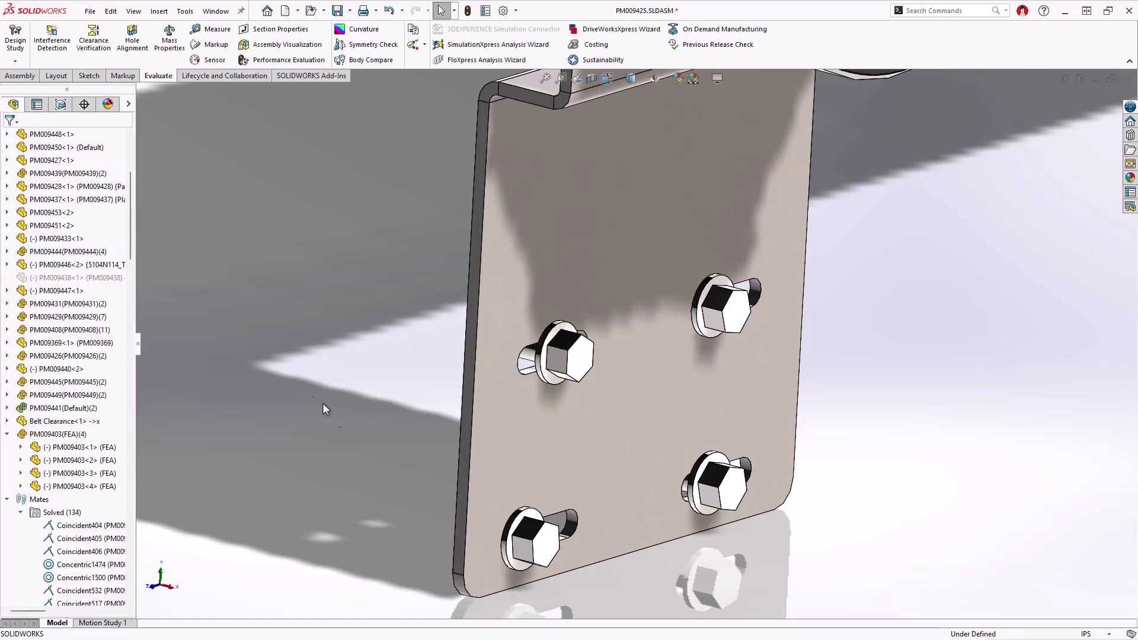
# Step: Slide the two copied screws along the bracket's lower slots to test their slot mates
pyautogui.click(558, 552)
pyautogui.moveTo(558, 553); pyautogui.dragTo(587, 532)
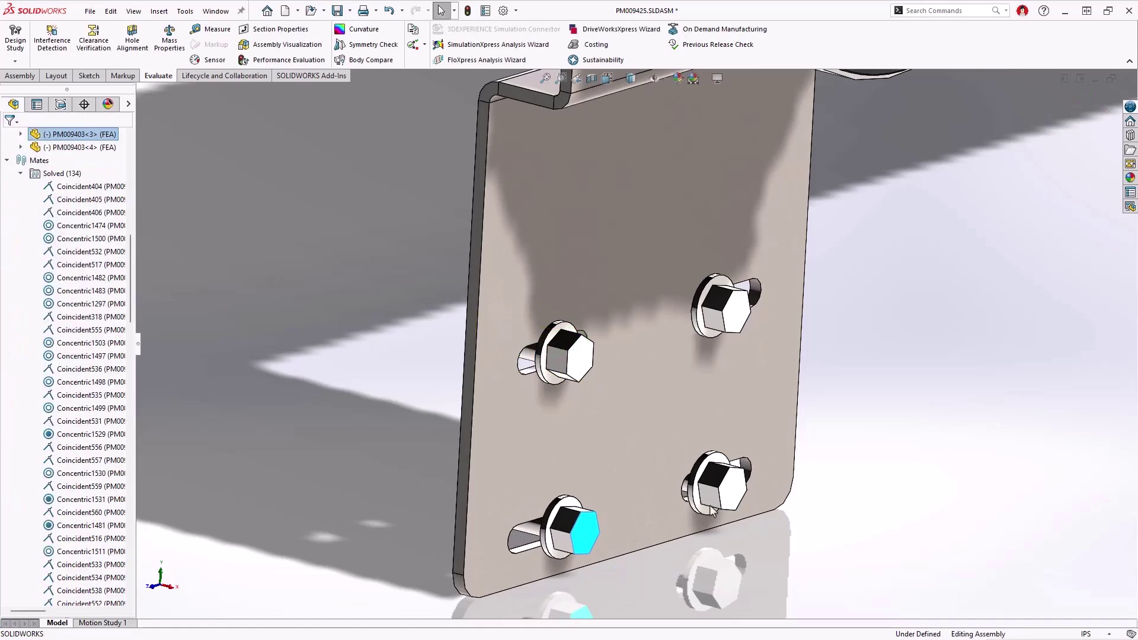
pyautogui.click(731, 483)
pyautogui.moveTo(732, 482); pyautogui.dragTo(748, 497)
pyautogui.click(809, 474)
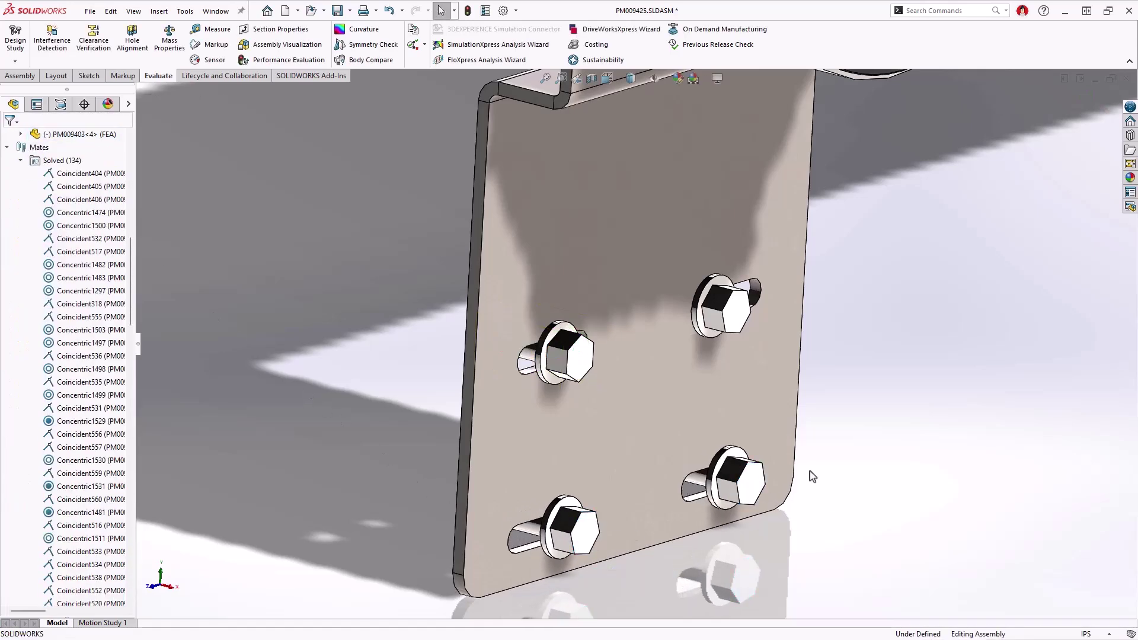
# Step: In the Monitor Stand assembly, copy PM009800<1> with its mates, referencing a stand face at the upper mounting plate for the angle mate, with direction flipped
pyautogui.hotkey('ctrl', 'Tab')
pyautogui.hotkey('ctrl', 'Tab')
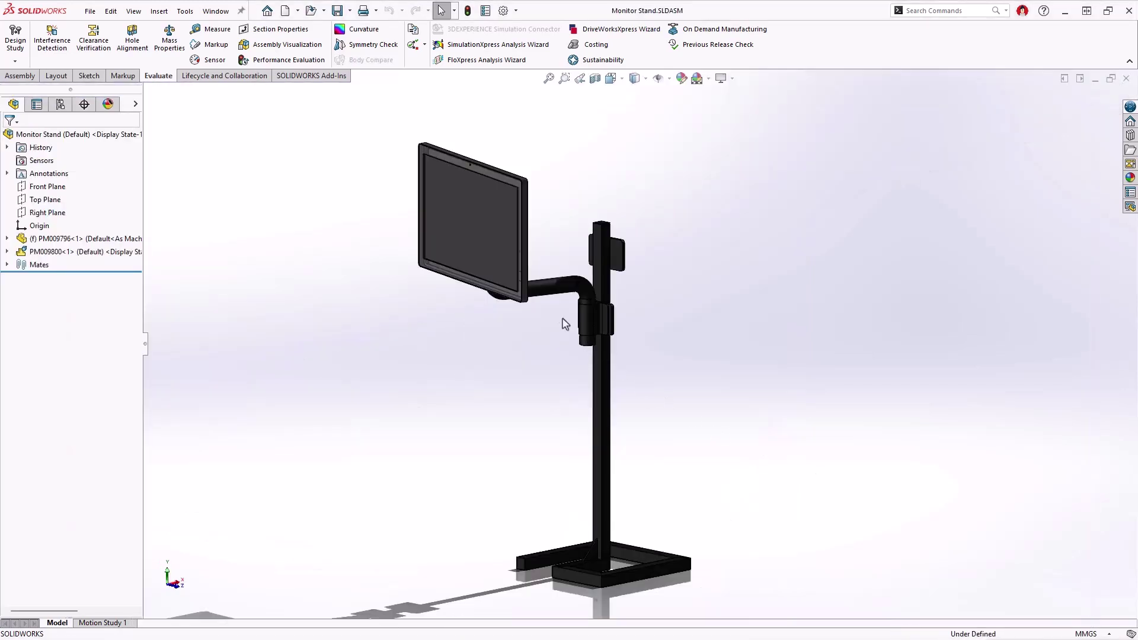
pyautogui.click(565, 324)
pyautogui.rightClick(570, 317)
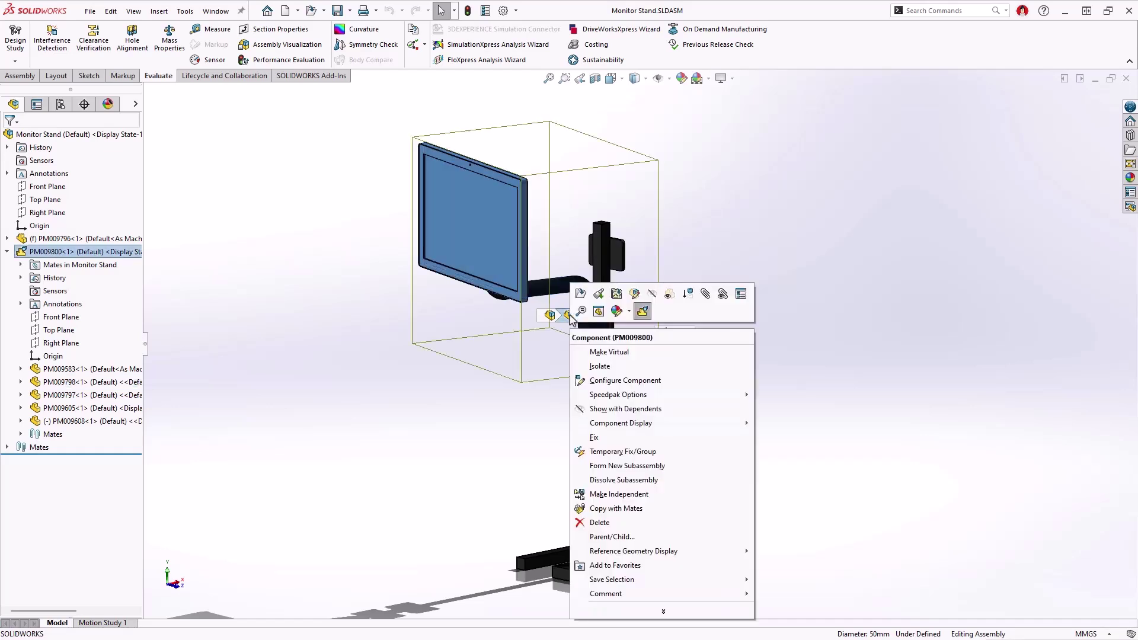
pyautogui.press('Escape')
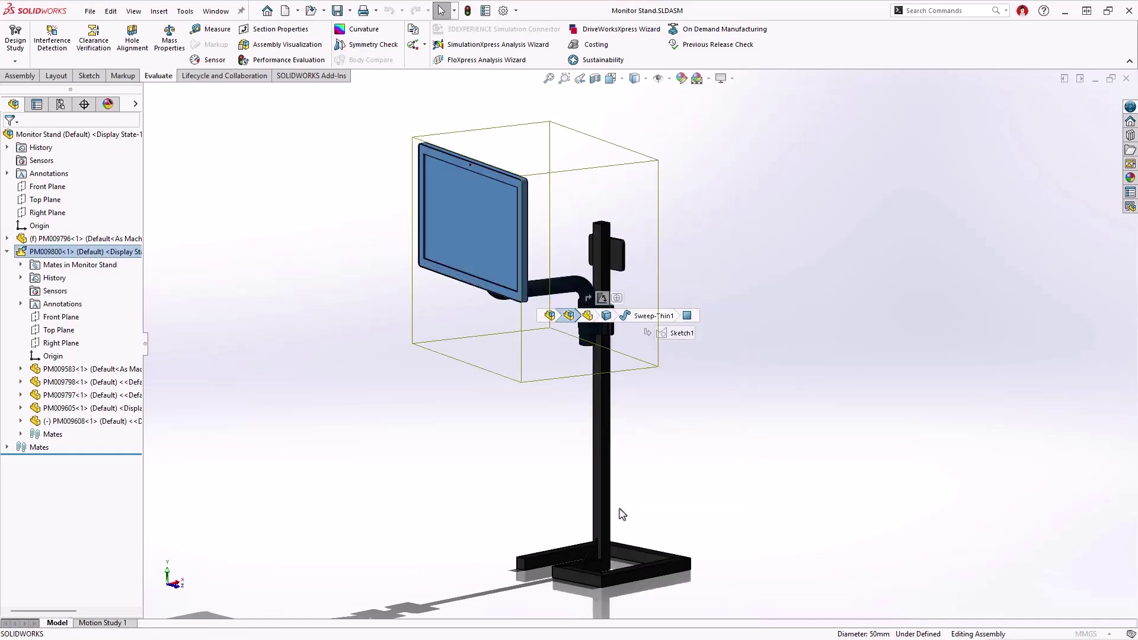
pyautogui.rightClick(596, 351)
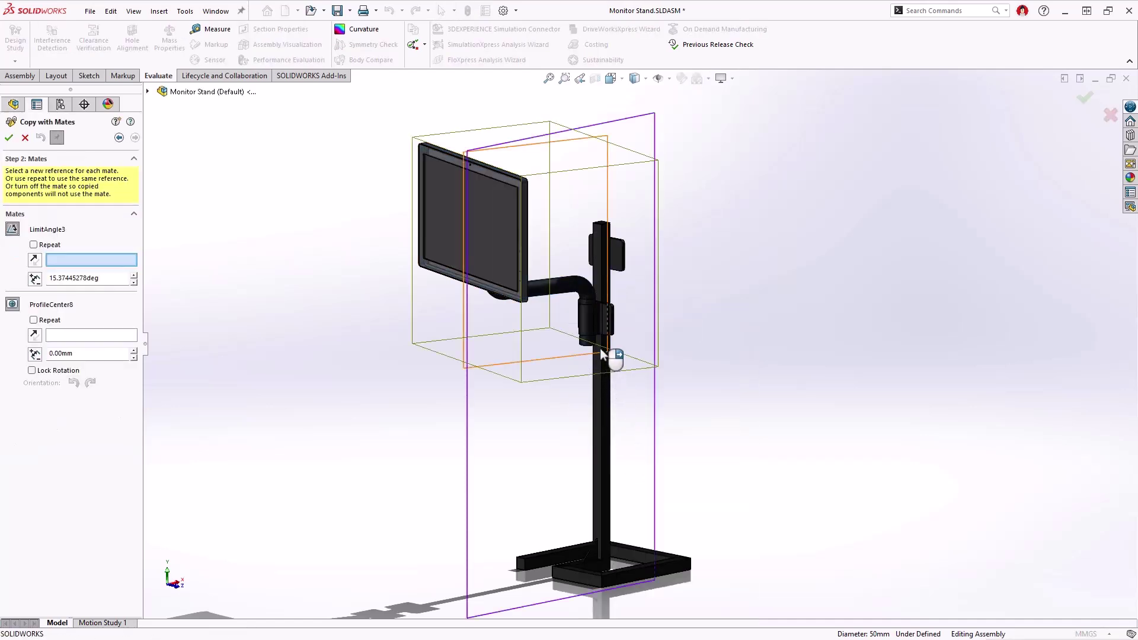
pyautogui.click(607, 257)
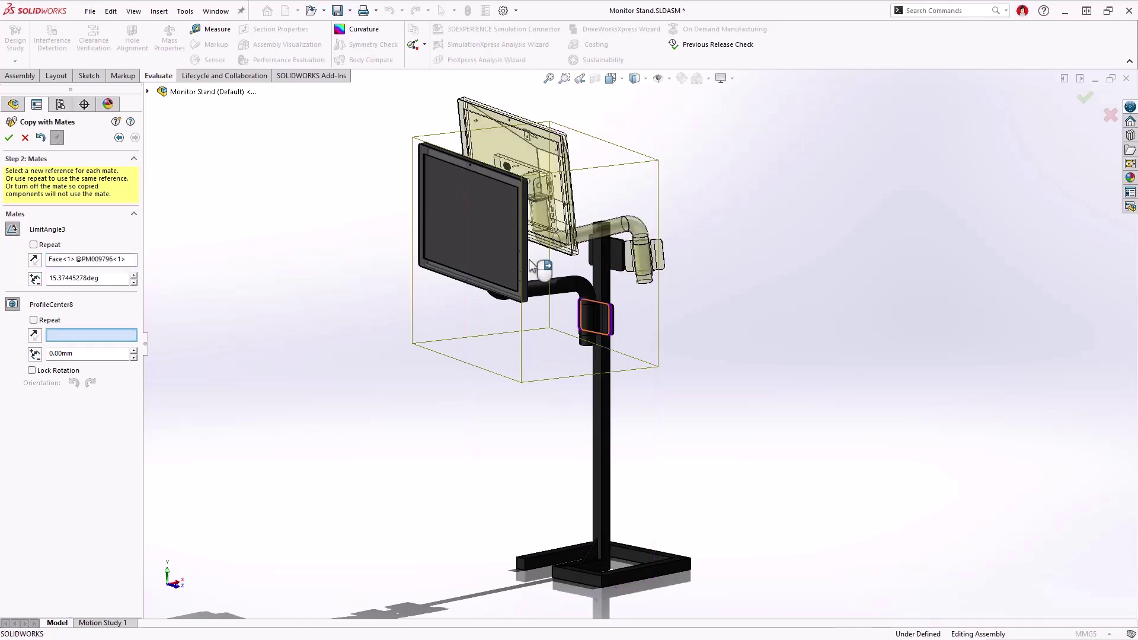
pyautogui.click(38, 264)
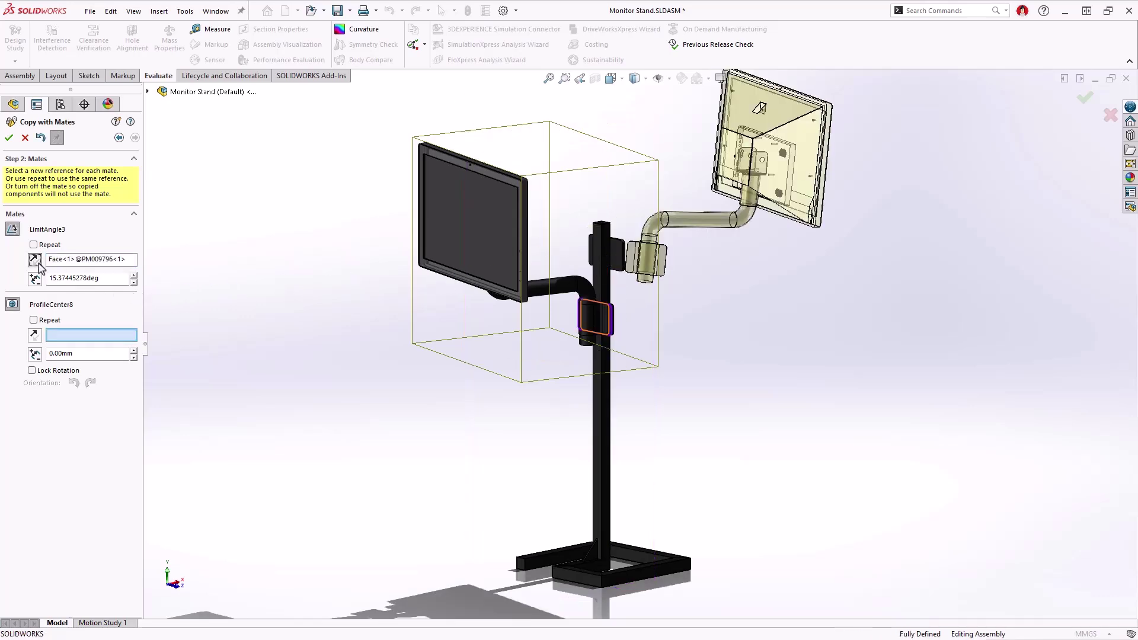
# Step: Assign the upper mounting plate's opposite-side face to the profile center mate, place the copied monitor arm and end Copy with Mates
pyautogui.moveTo(464, 465); pyautogui.dragTo(560, 347, button='middle')
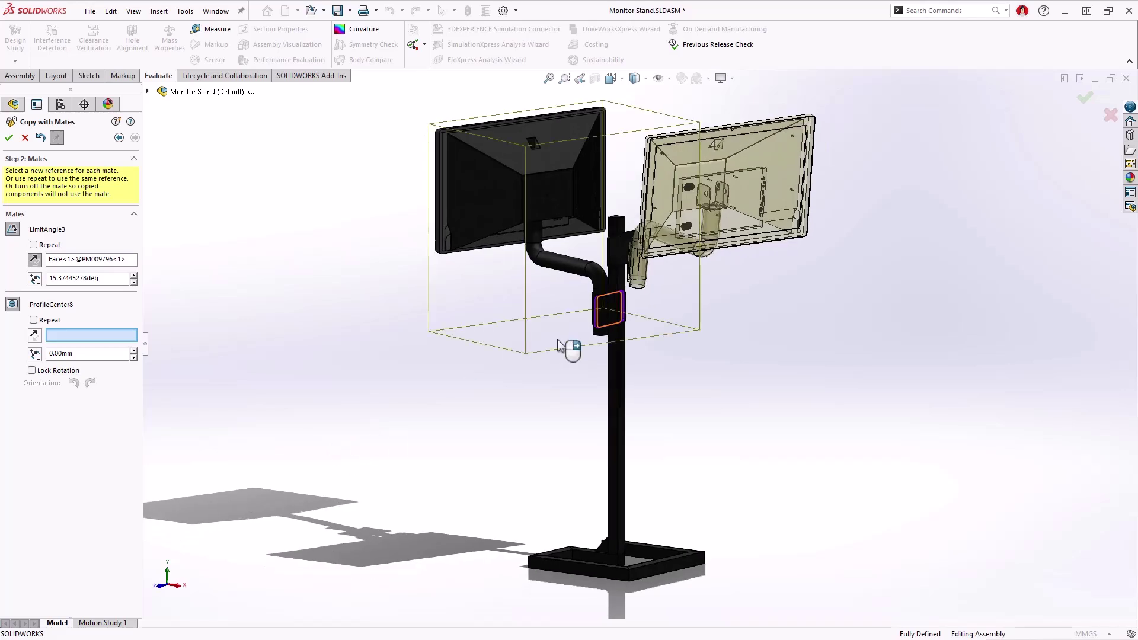
pyautogui.click(622, 258)
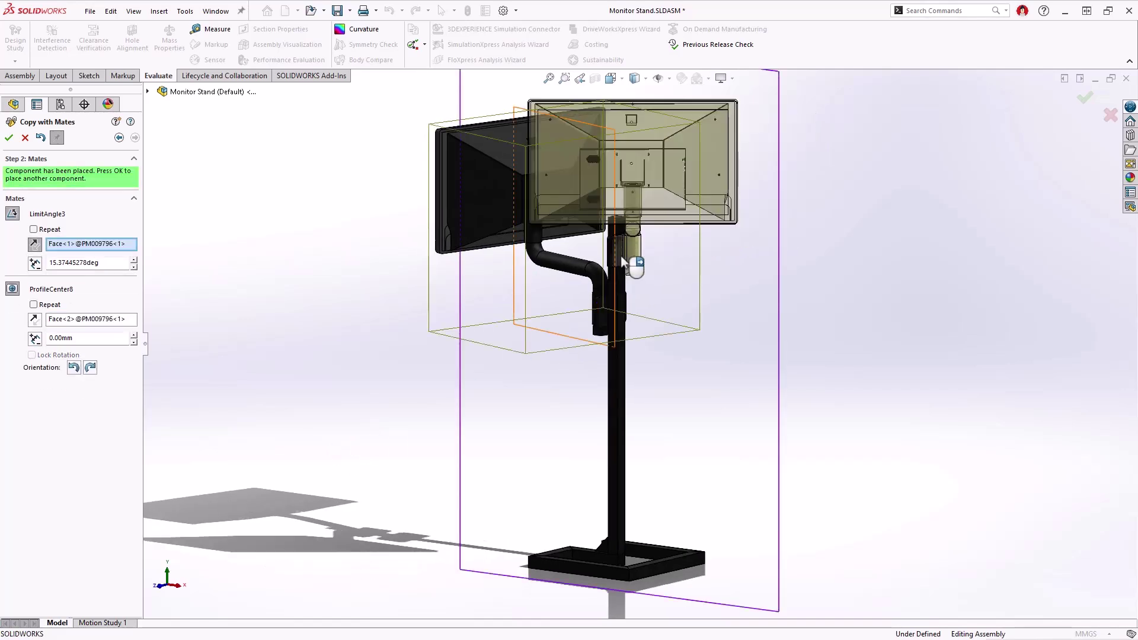
pyautogui.rightClick(622, 257)
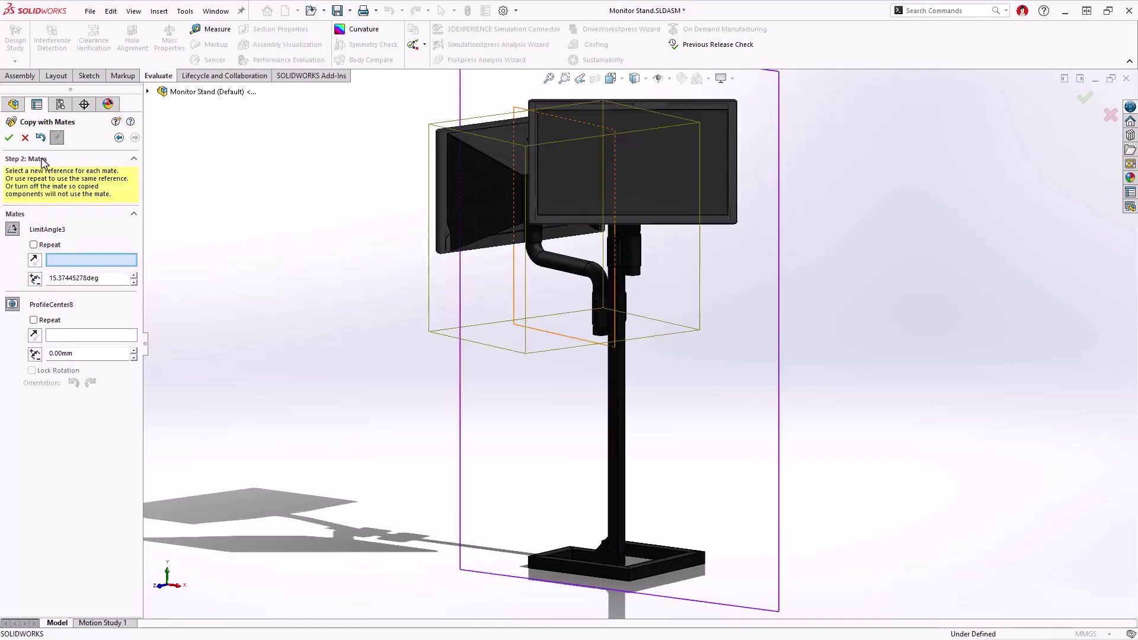
pyautogui.click(25, 138)
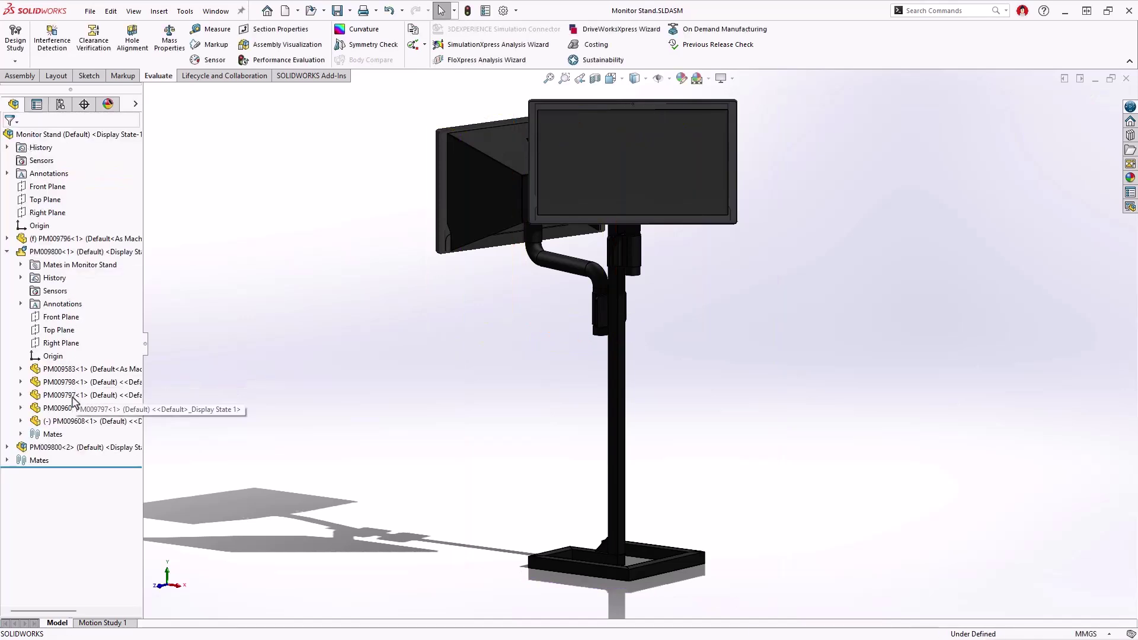
# Step: Make the copied subassembly PM009800<2> flexible and swing its upper monitor arm to test the motion
pyautogui.click(72, 447)
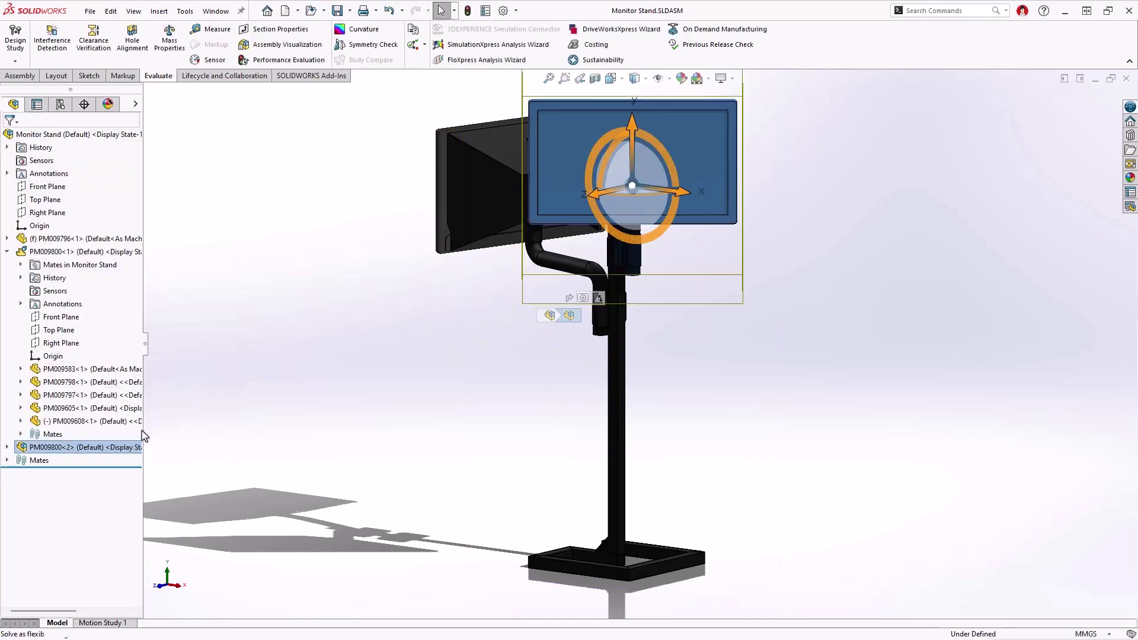
pyautogui.click(352, 384)
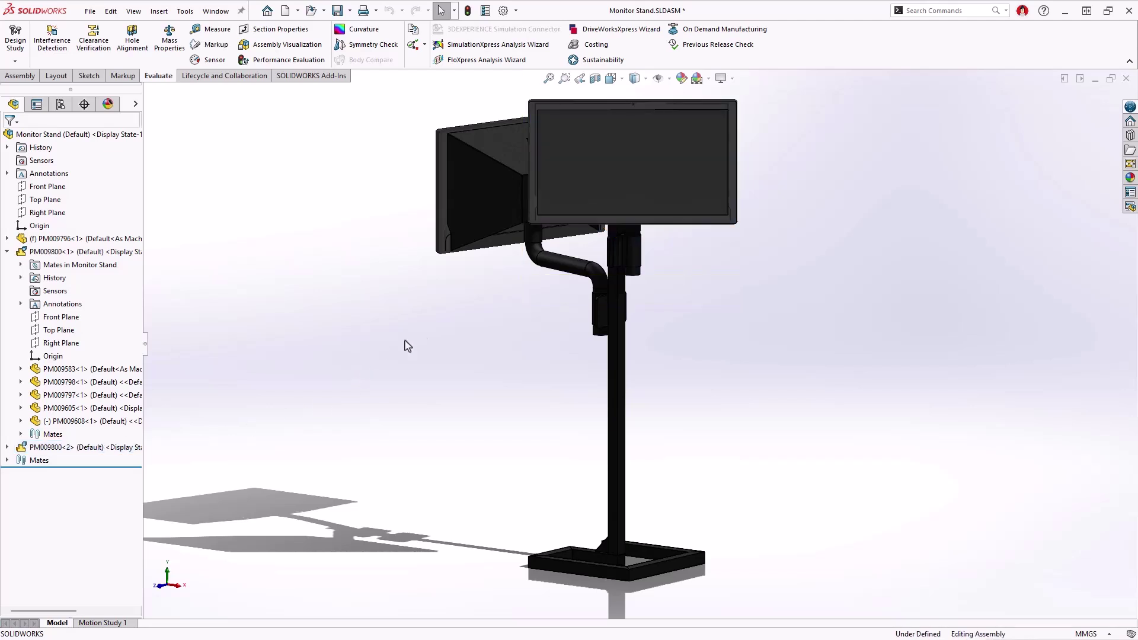
pyautogui.moveTo(526, 293); pyautogui.dragTo(656, 247, button='middle')
pyautogui.click(531, 270)
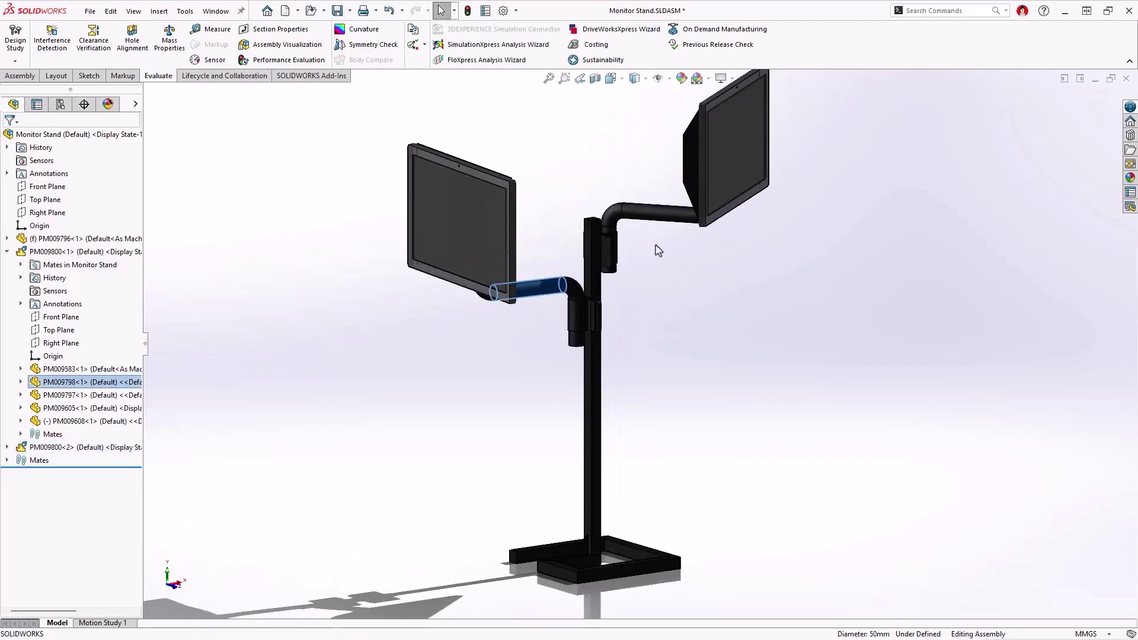
pyautogui.moveTo(663, 230)
pyautogui.mouseDown()
pyautogui.moveTo(667, 198)
pyautogui.moveTo(658, 237)
pyautogui.mouseUp()
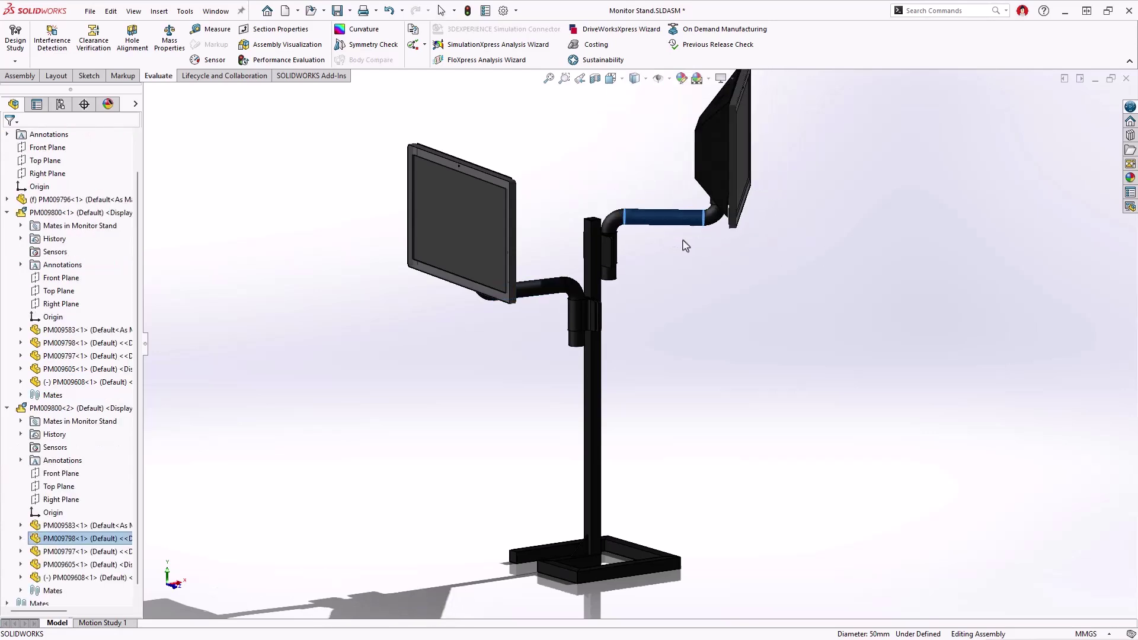
pyautogui.click(697, 274)
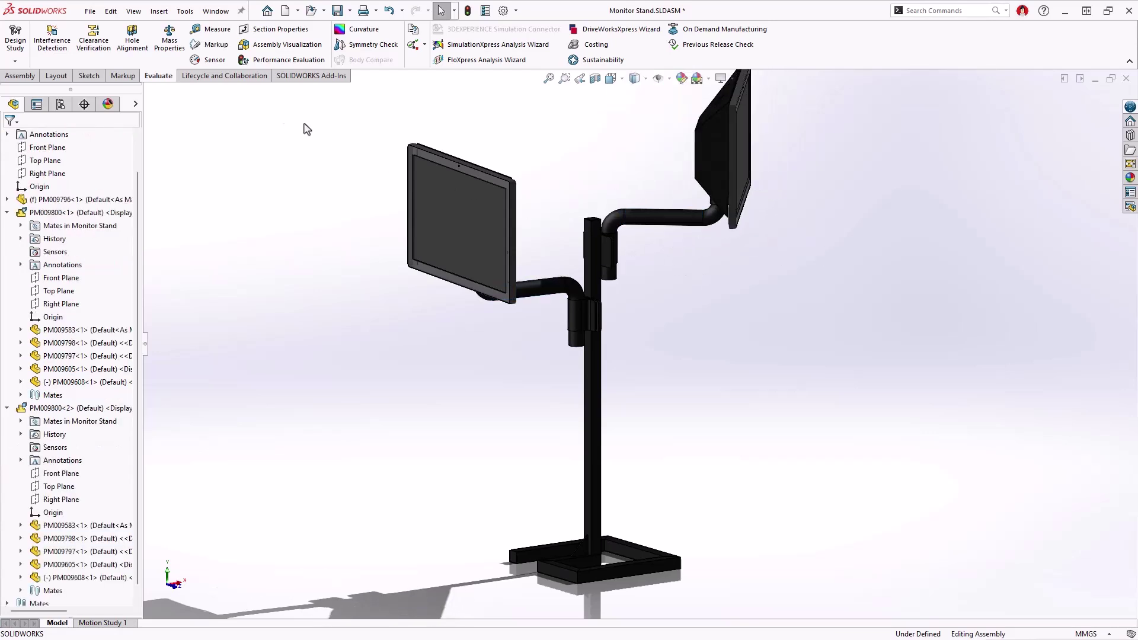
# Step: Create a new assembly document from the Assembly template with the Z-up orientation
pyautogui.click(90, 11)
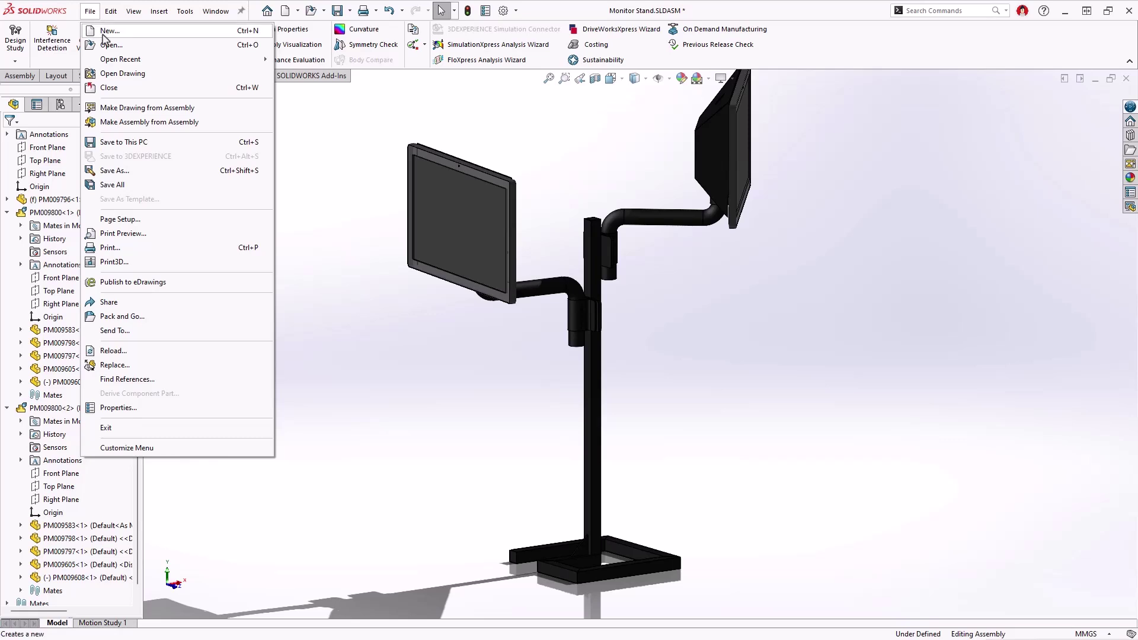
pyautogui.click(103, 34)
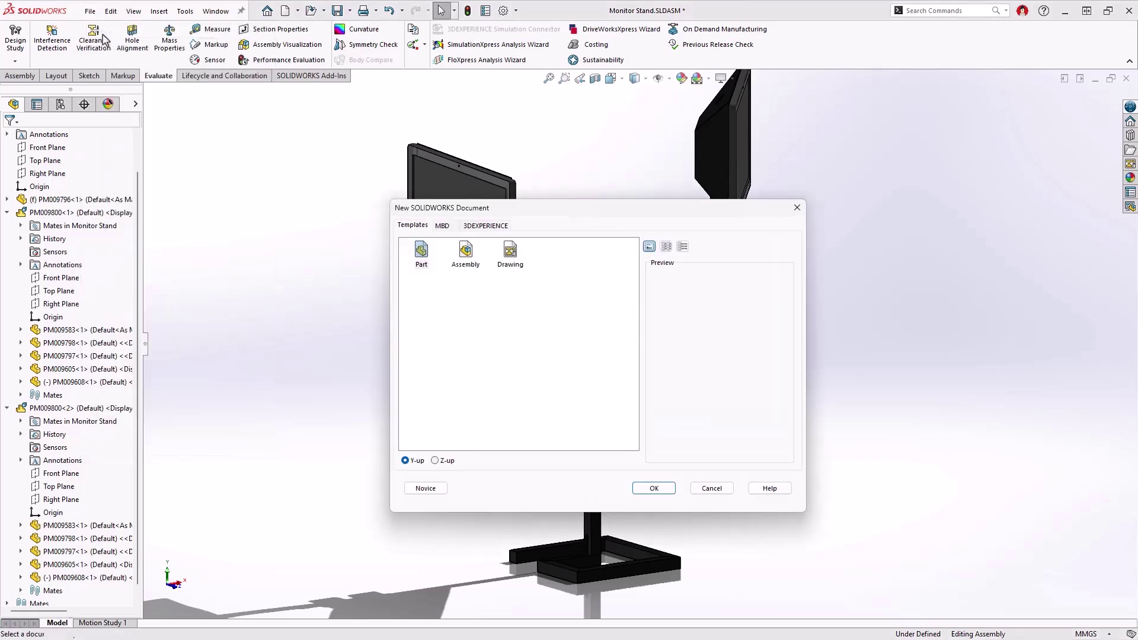
pyautogui.click(466, 262)
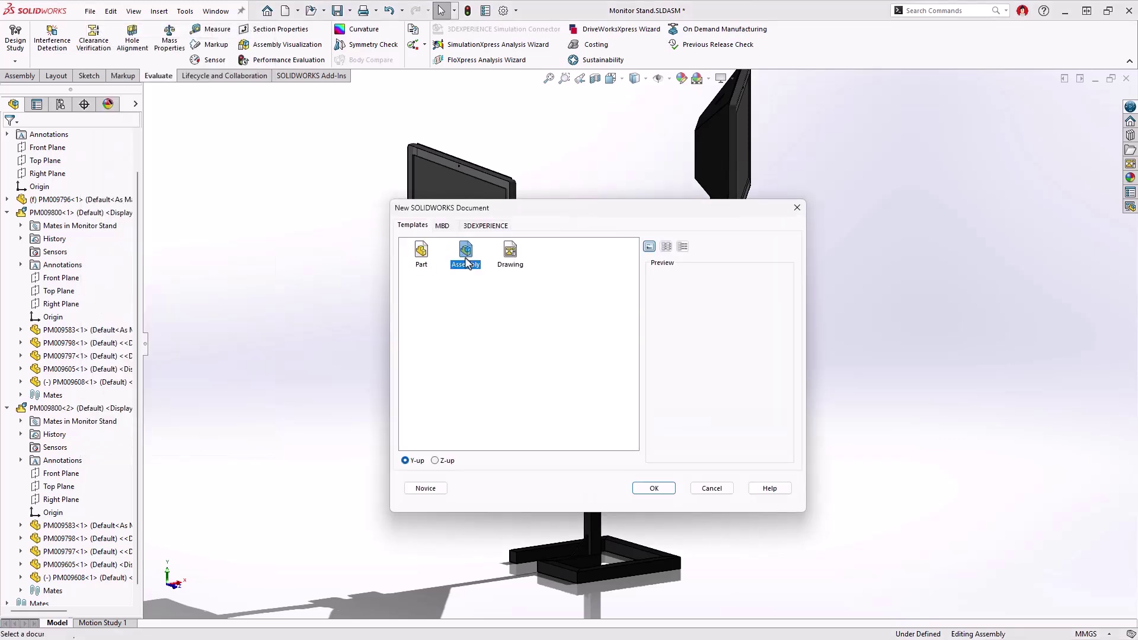
pyautogui.click(436, 460)
pyautogui.click(655, 491)
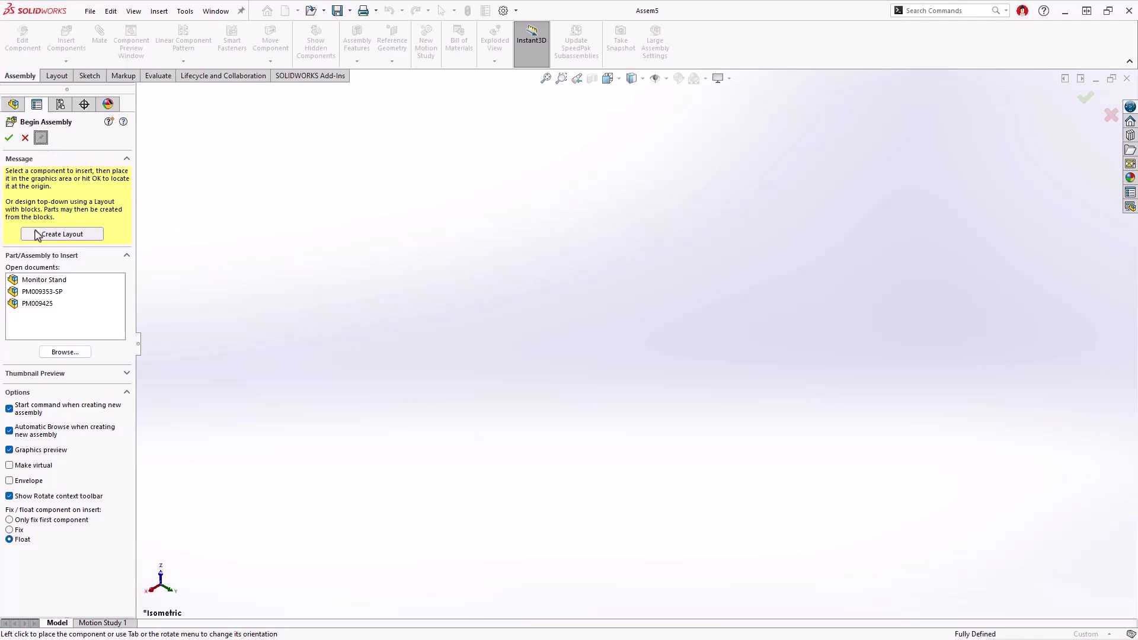
# Step: Insert the open Monitor Stand and PM009353-SP assemblies as floating components and finish Begin Assembly
pyautogui.click(29, 281)
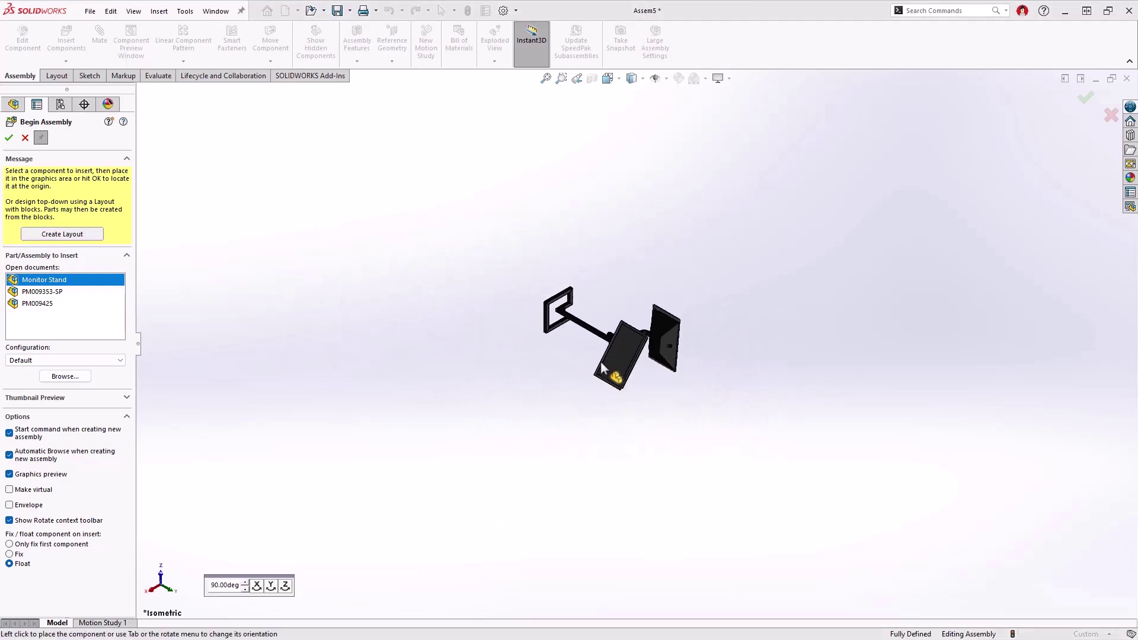
pyautogui.click(76, 293)
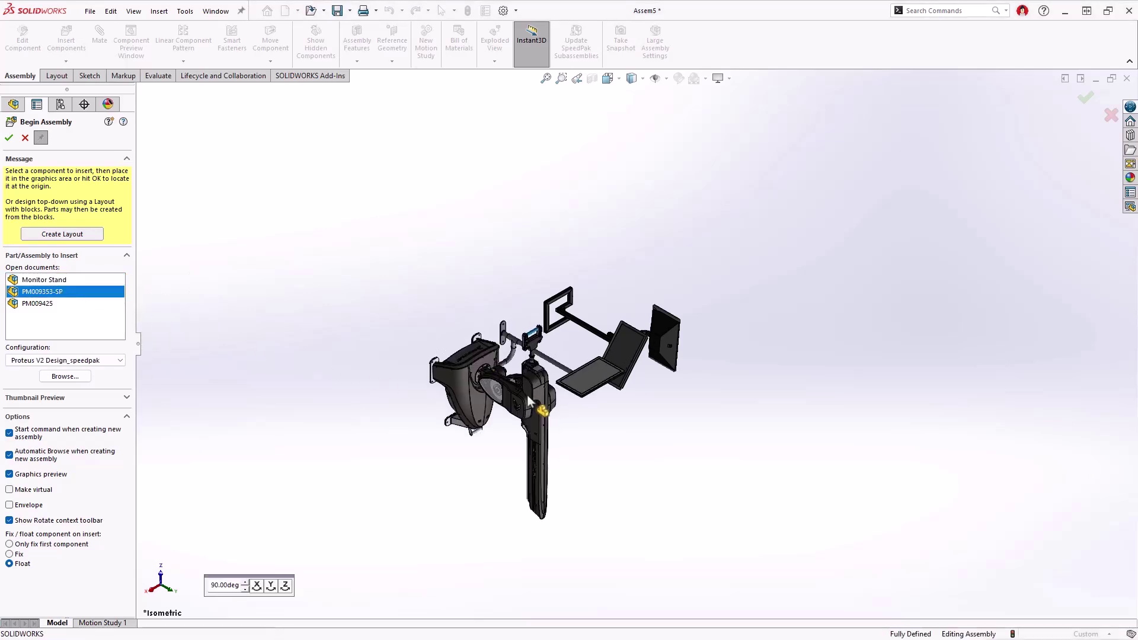
pyautogui.click(25, 139)
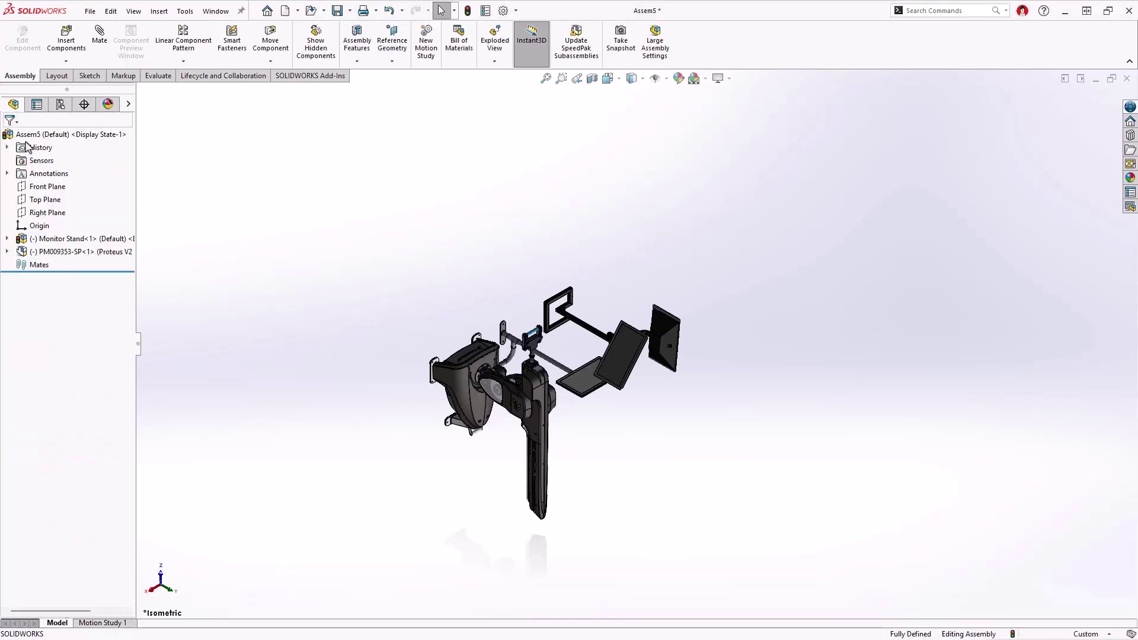
# Step: Mate the underside of the monitor stand's base and of the robot's foot coincident to the Top Plane in multiple mate mode
pyautogui.click(95, 59)
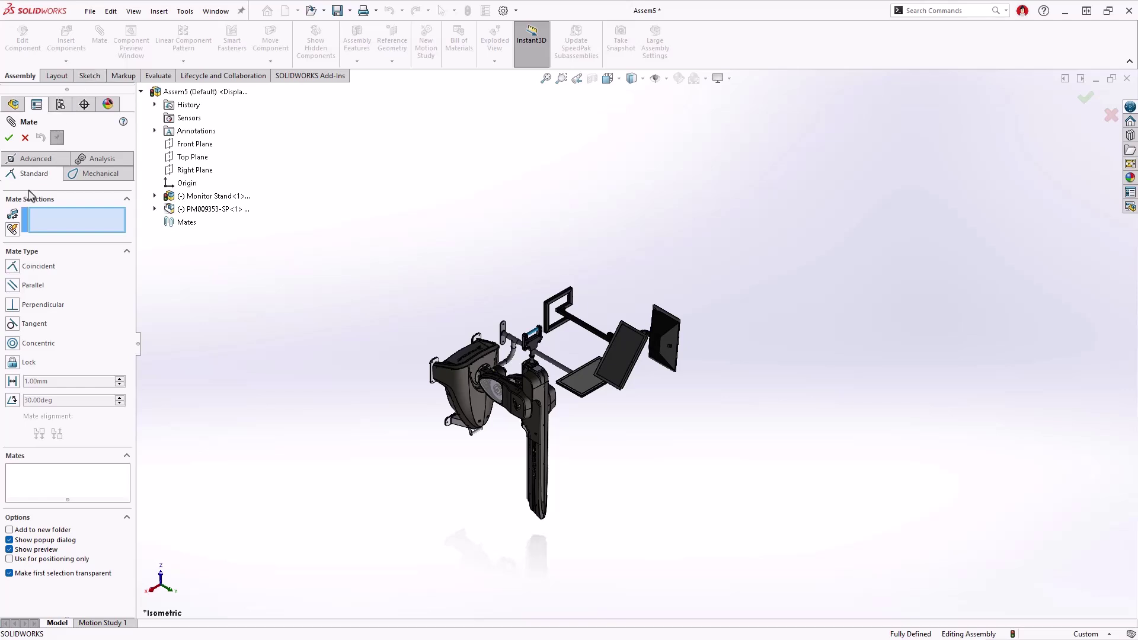
pyautogui.click(13, 229)
pyautogui.click(187, 159)
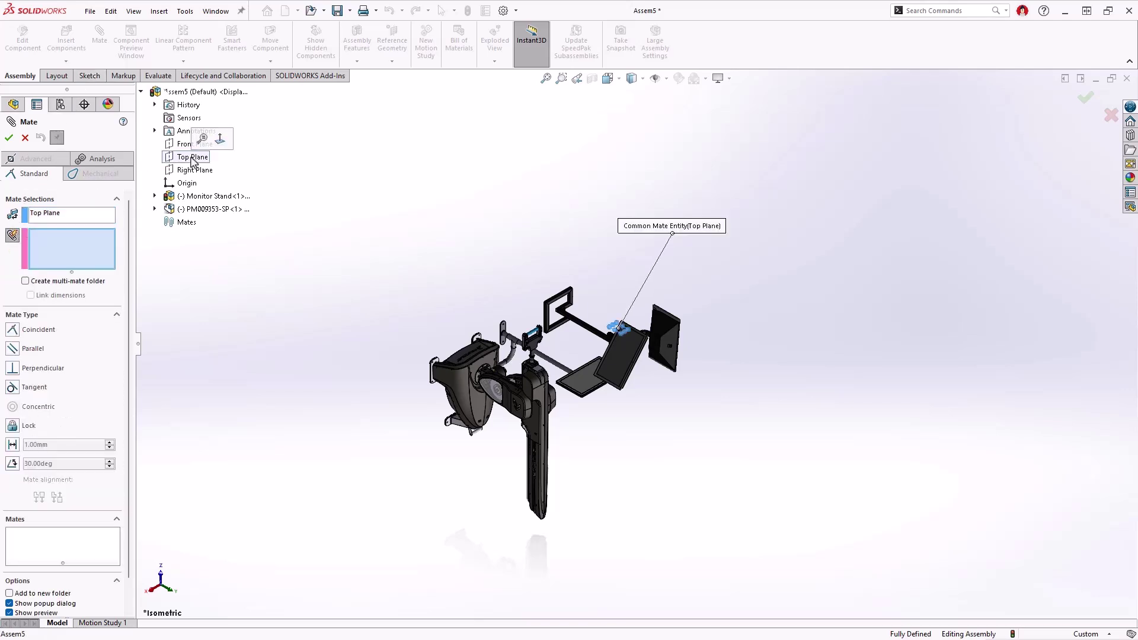
pyautogui.moveTo(300, 363); pyautogui.dragTo(465, 338, button='middle')
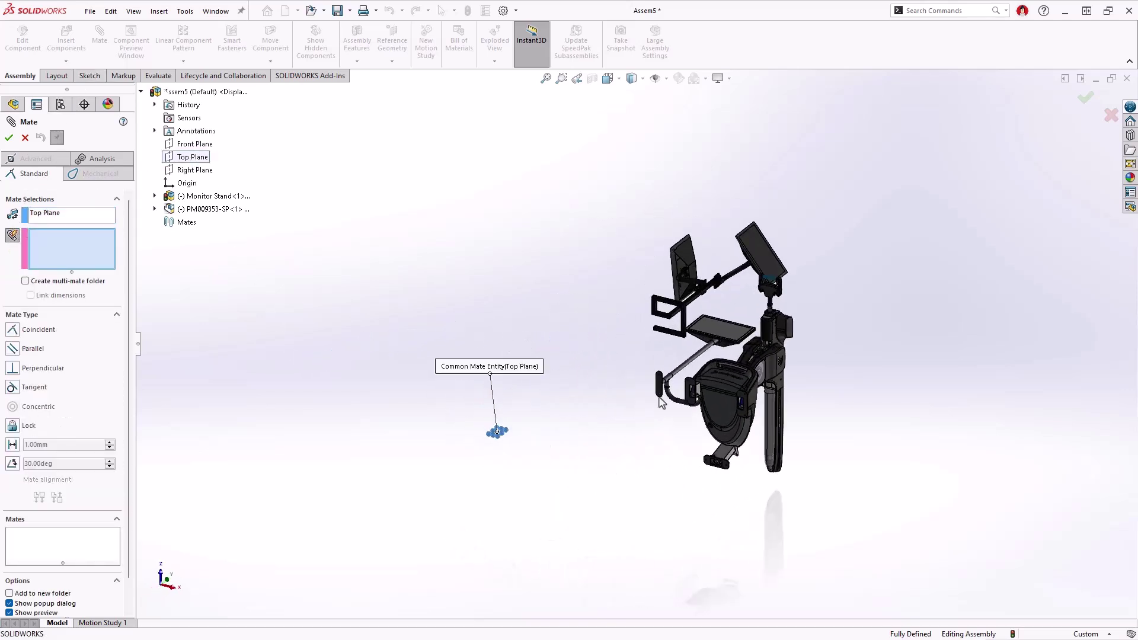
pyautogui.scroll(-3, 891, 403)
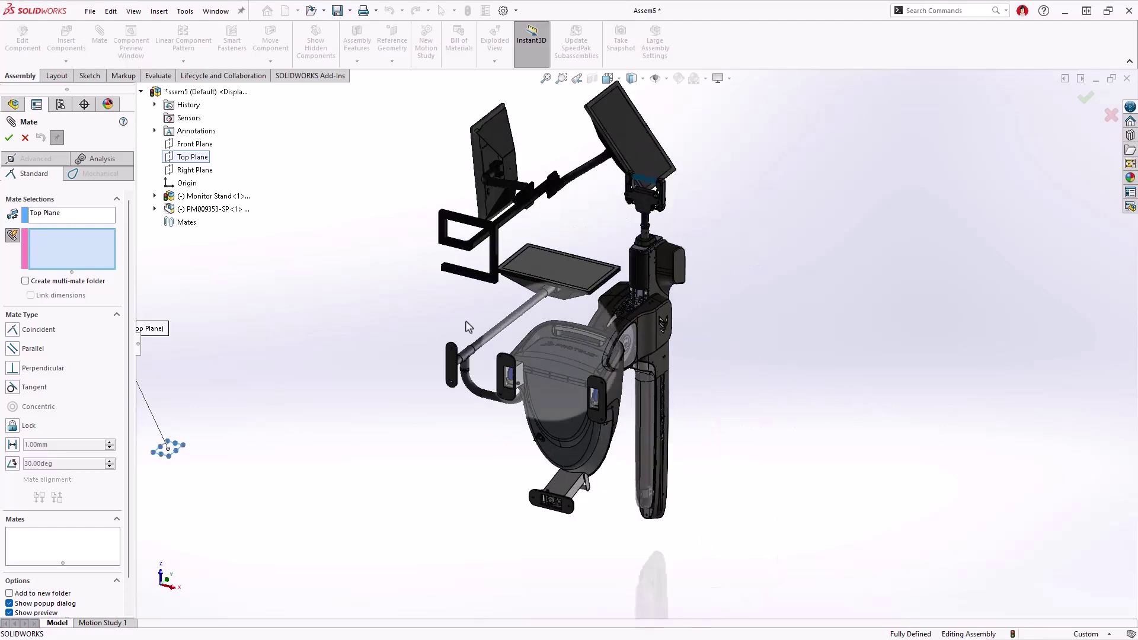
pyautogui.click(443, 233)
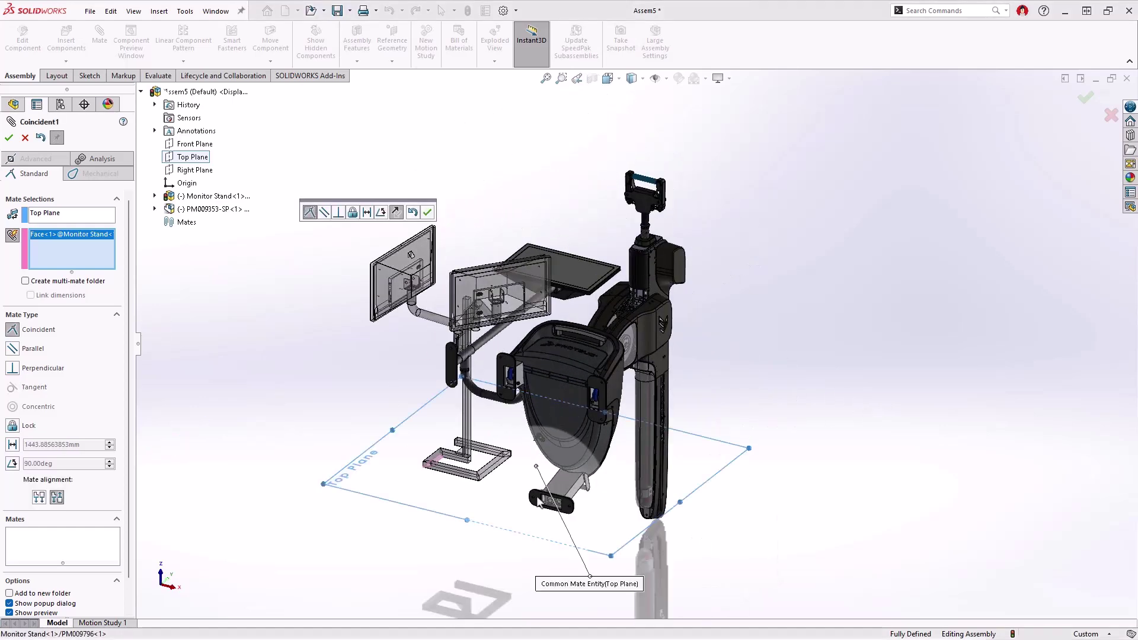
pyautogui.click(538, 502)
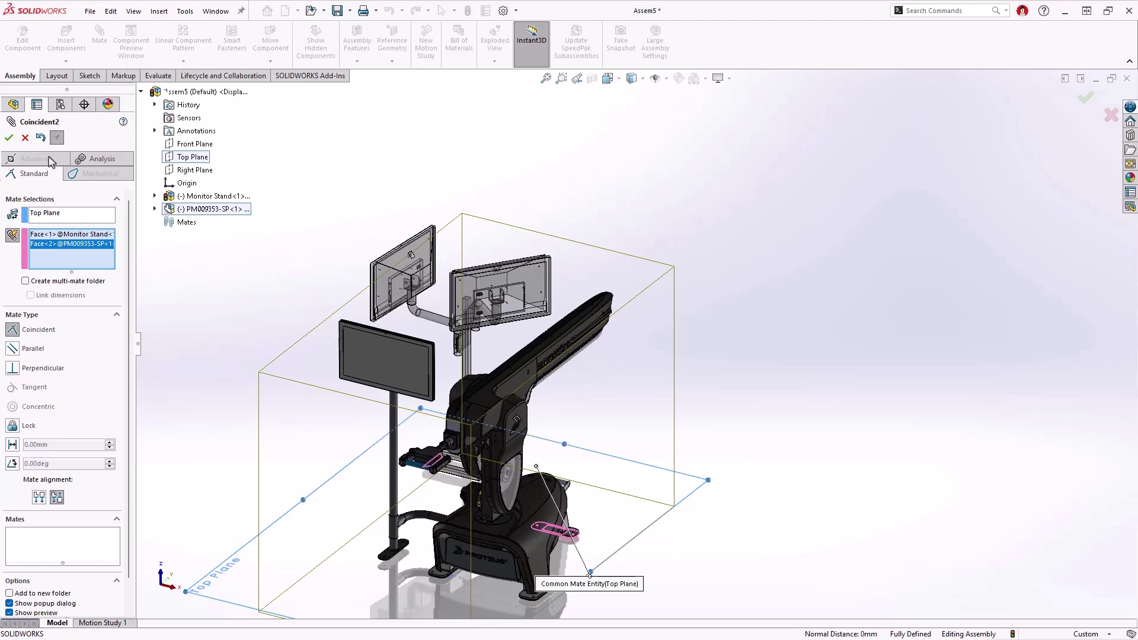
pyautogui.click(9, 137)
pyautogui.click(9, 137)
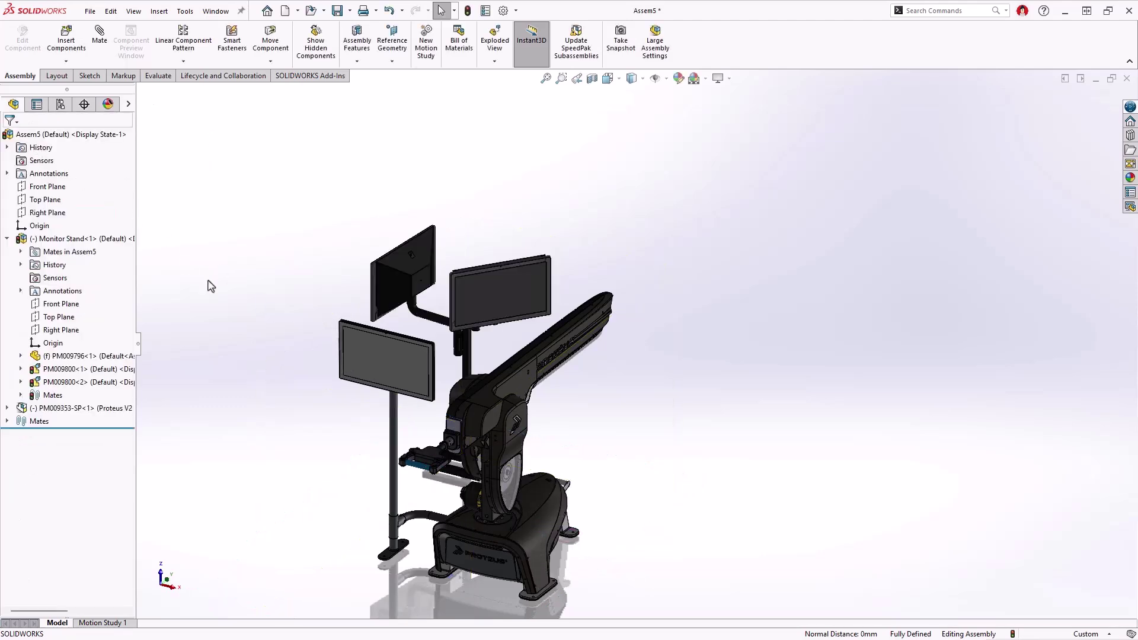